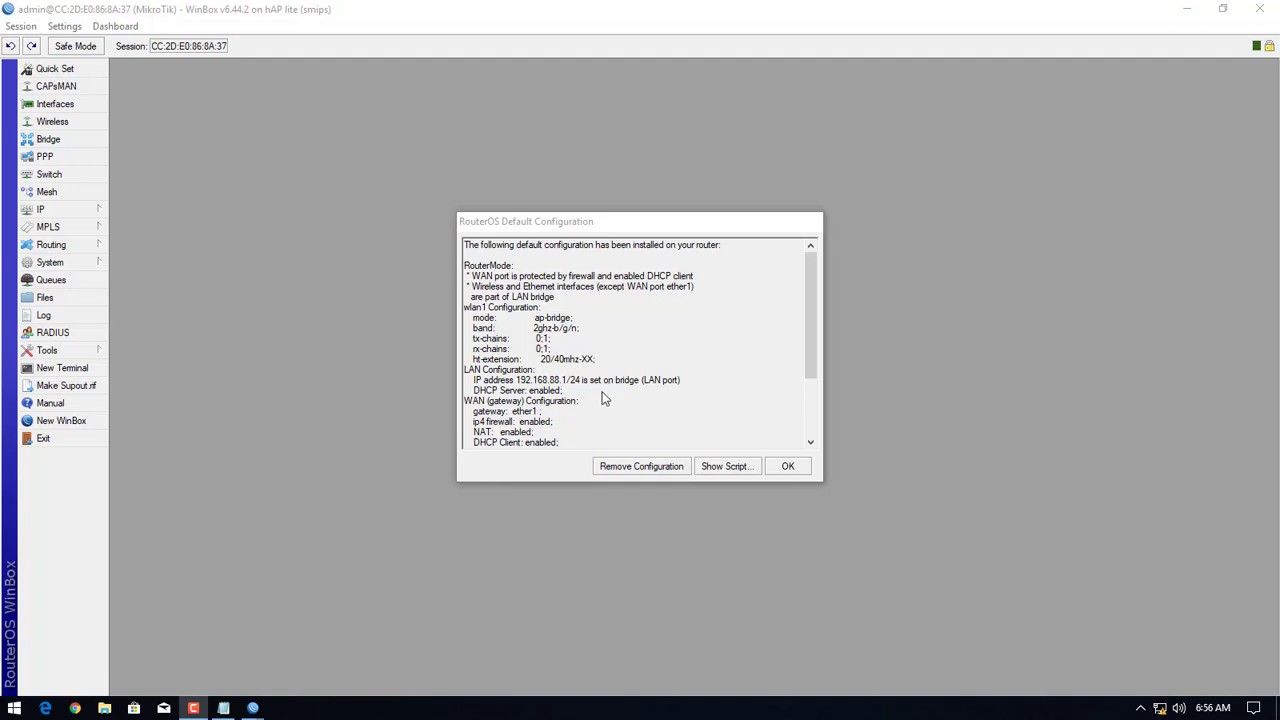
Remove the router's default configuration and reconnect to view ether1–ether4, pwr-line1 and wlan1
left_click(647, 470)
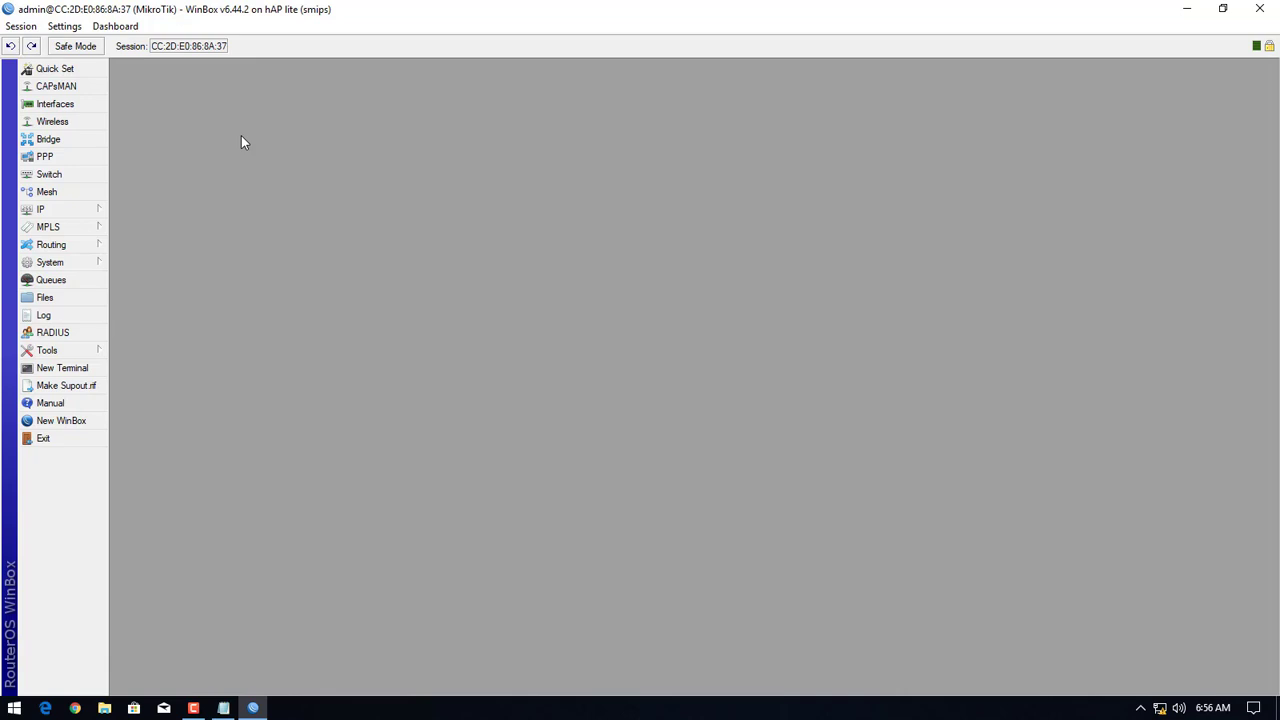
left_click(55, 104)
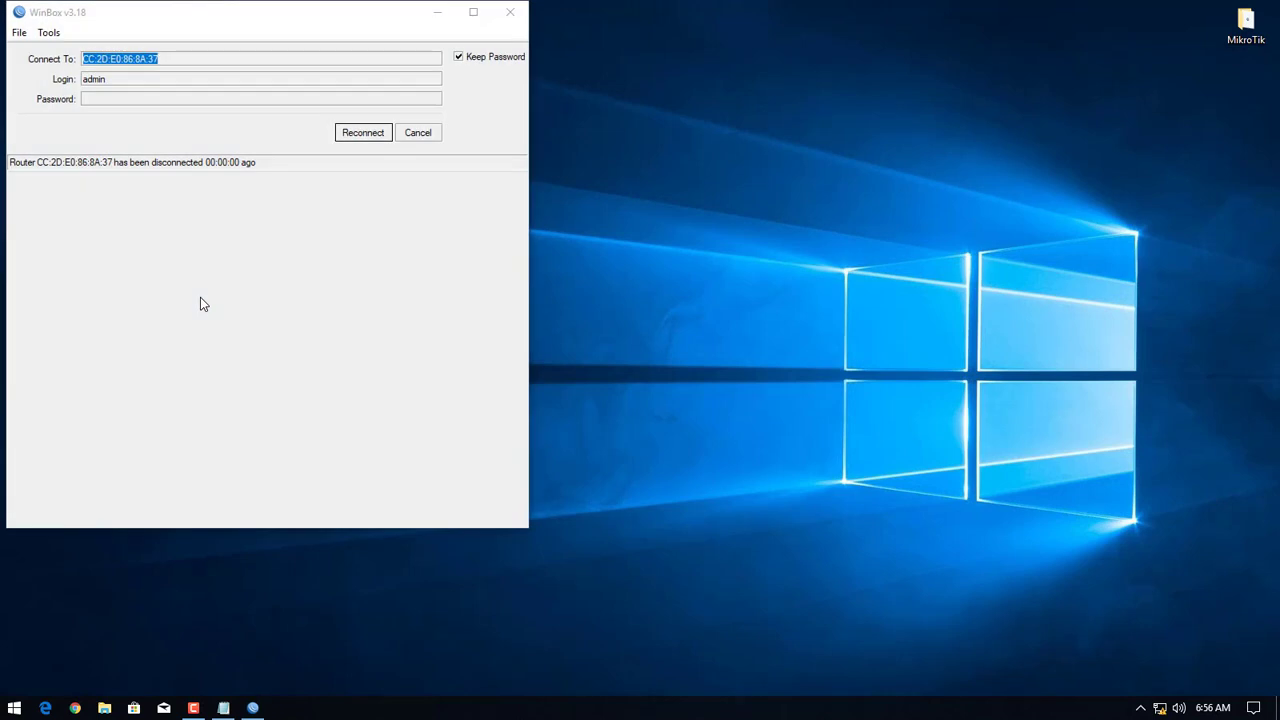
left_click(364, 133)
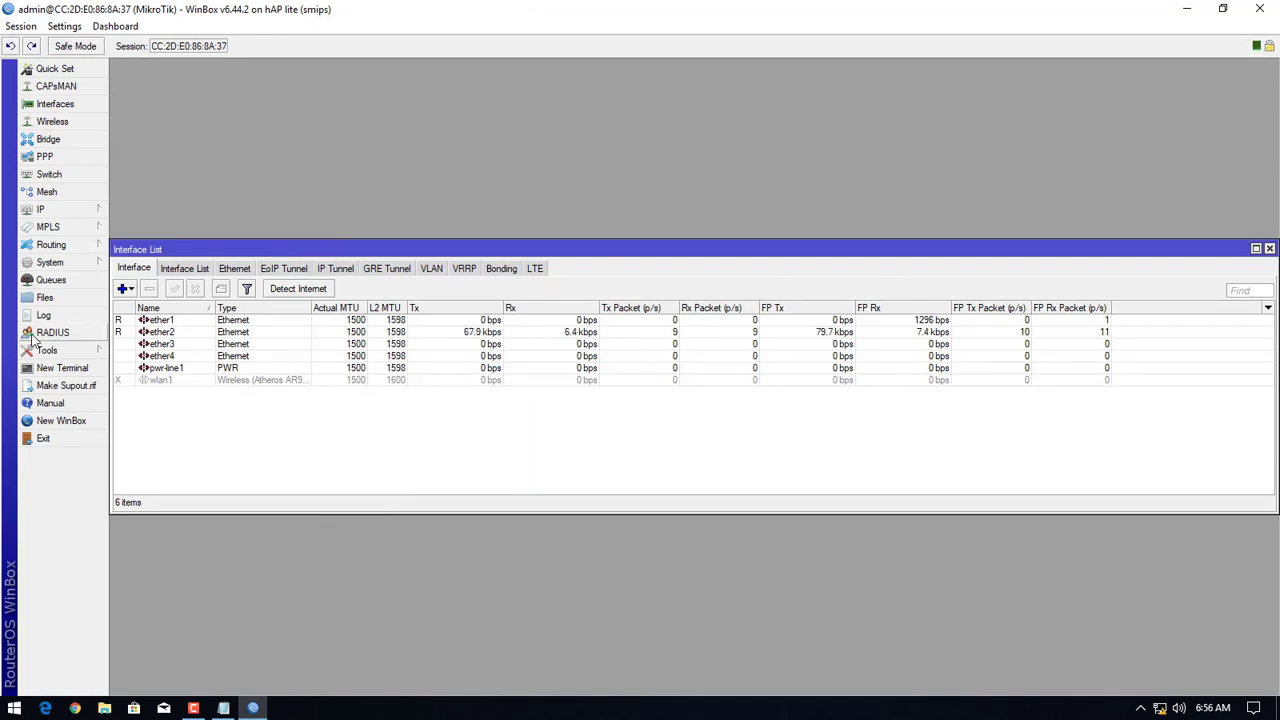
Rename interface ether1 to WAN
left_click(163, 318)
right_click(164, 318)
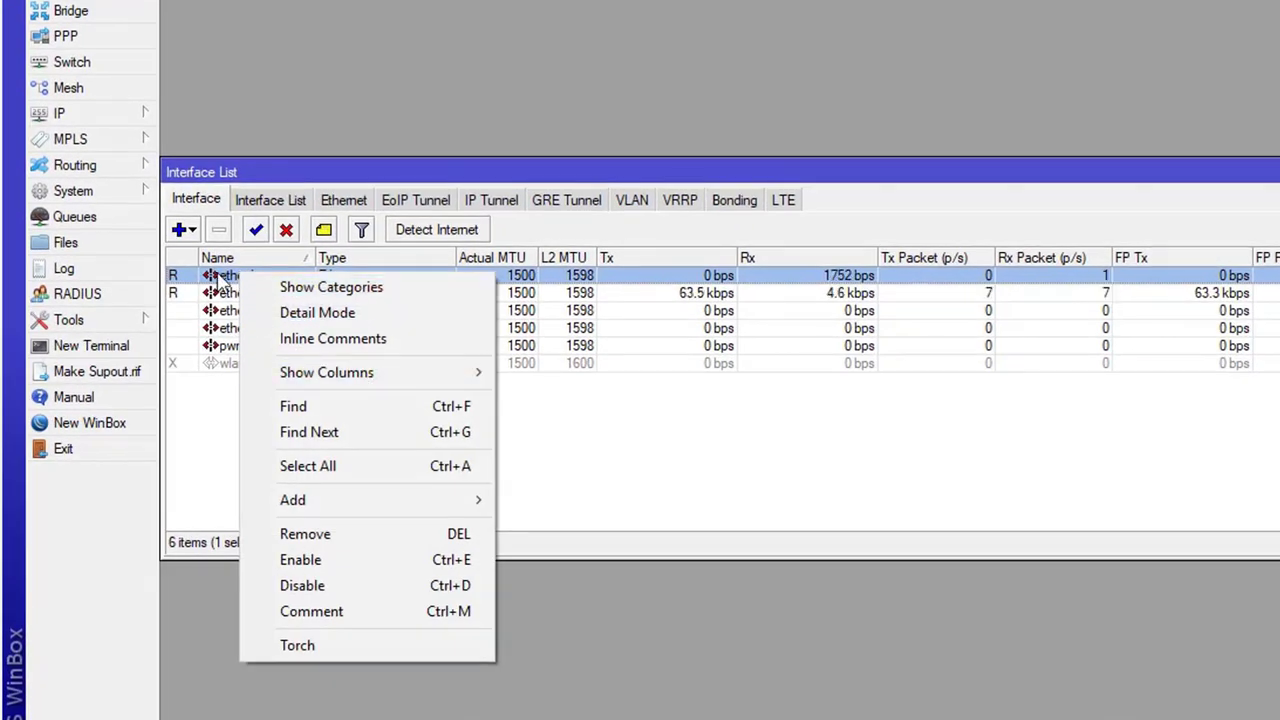
double_click(215, 278)
left_click(808, 126)
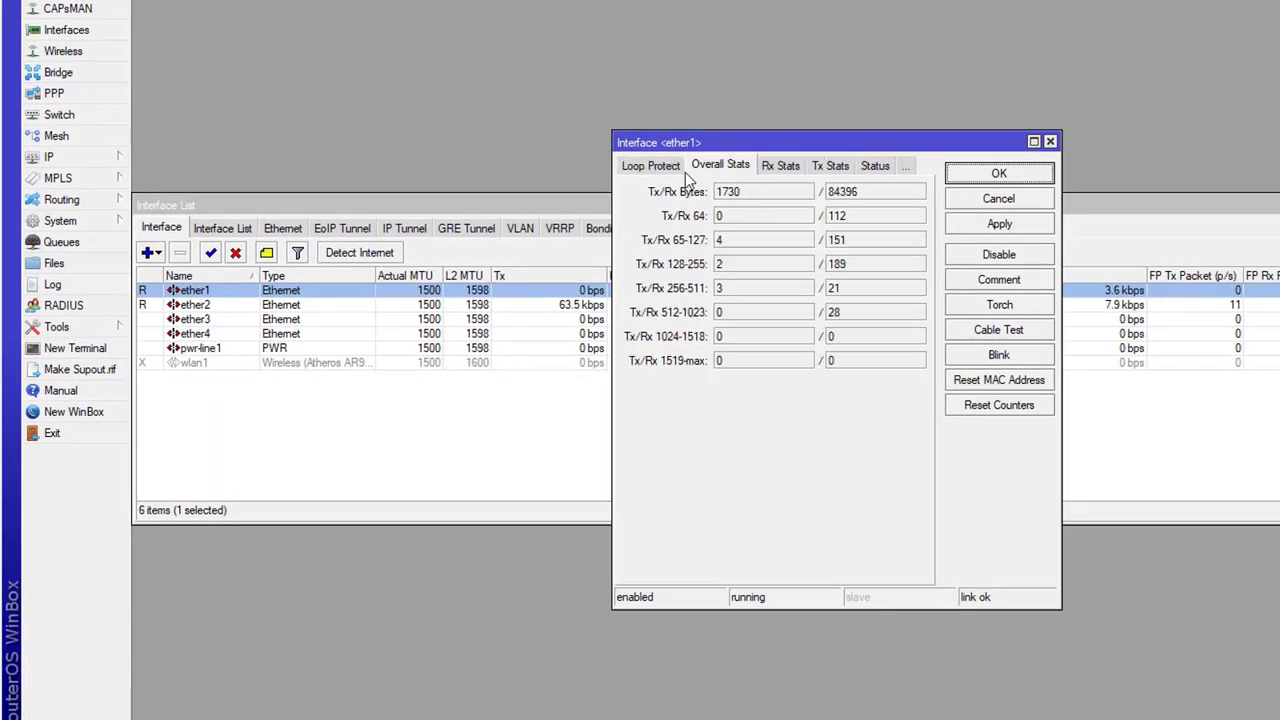
left_click(650, 165)
left_click(649, 164)
left_click(649, 164)
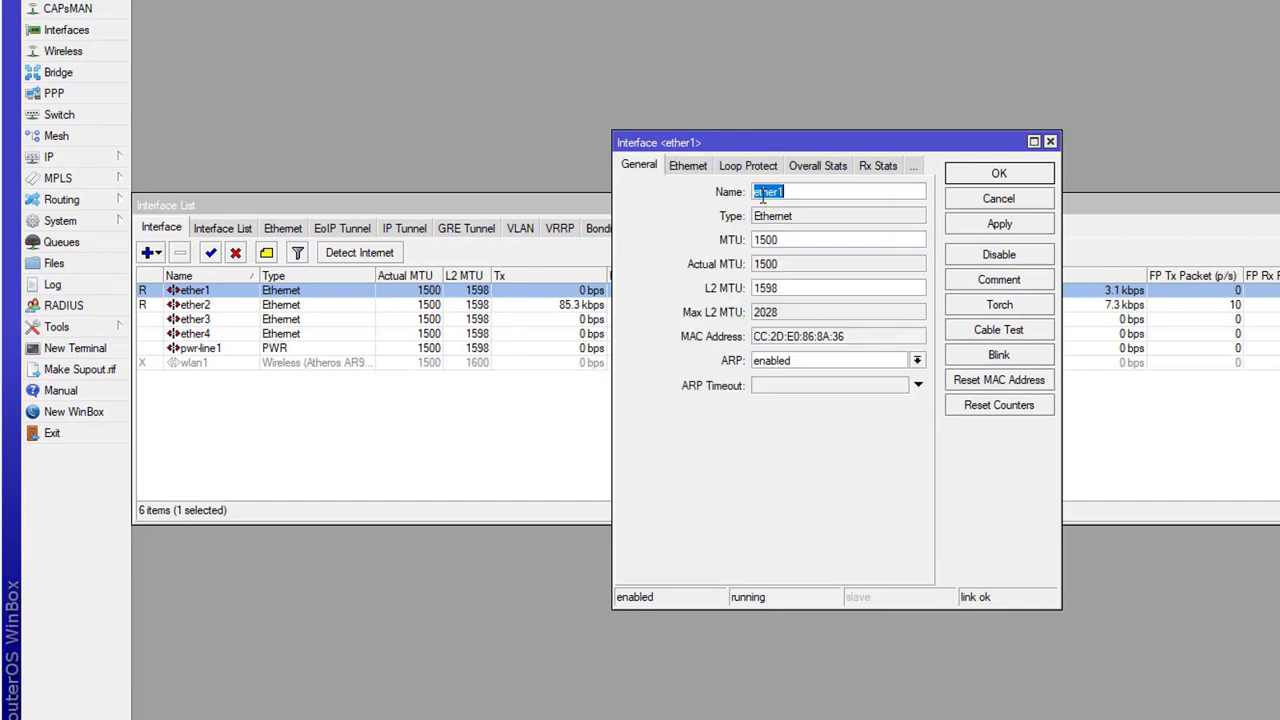
type("WAN")
left_click(1000, 224)
left_click(1000, 174)
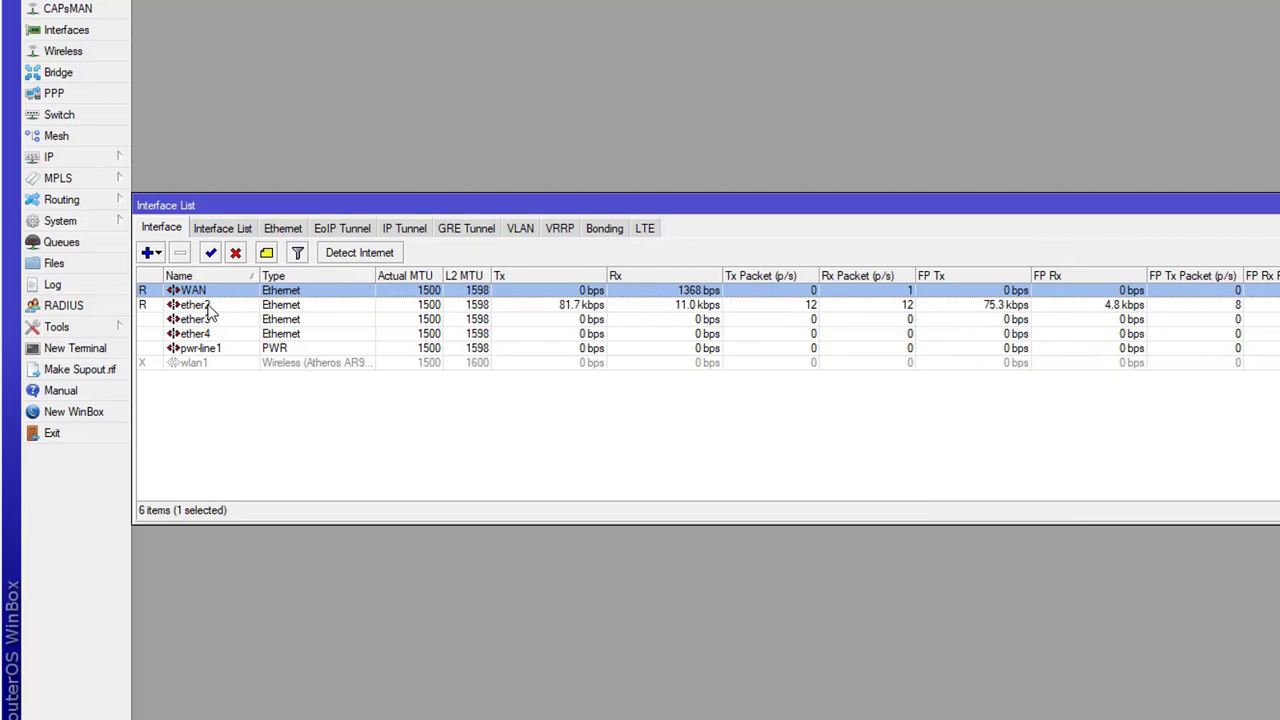
Rename interface ether2 to LAN
double_click(212, 305)
type("LAN")
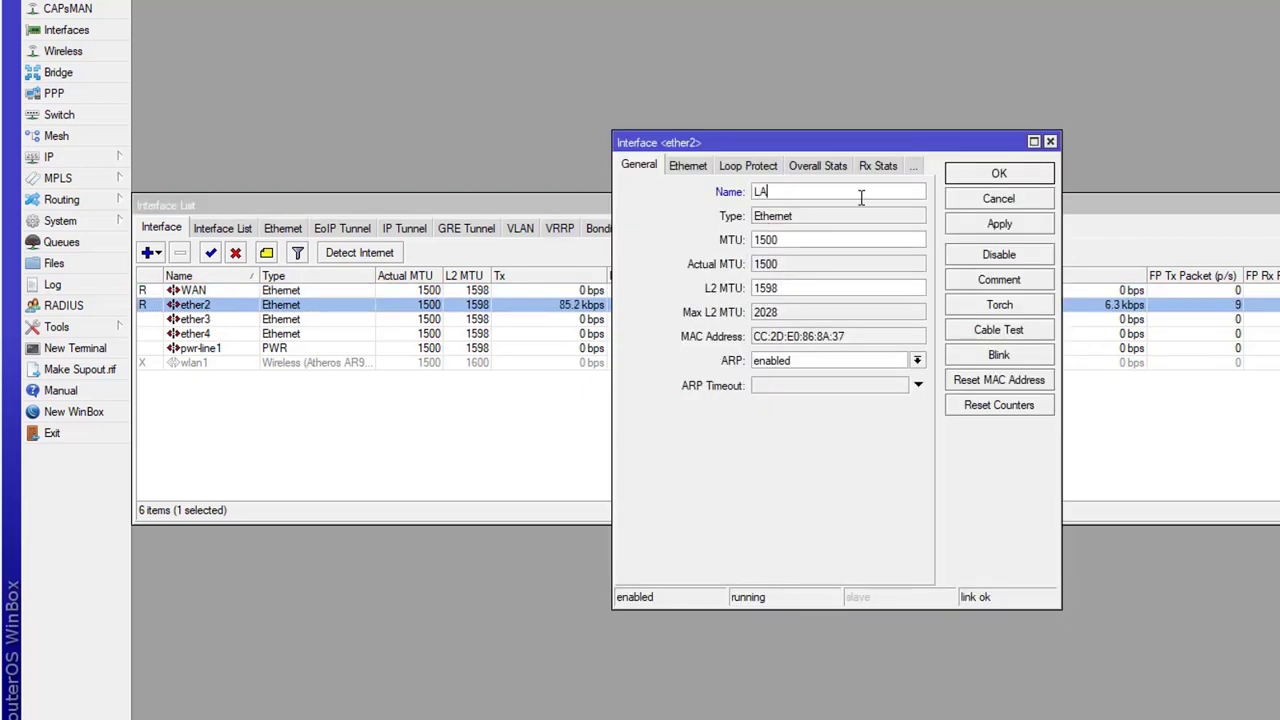
left_click(1033, 222)
left_click(955, 173)
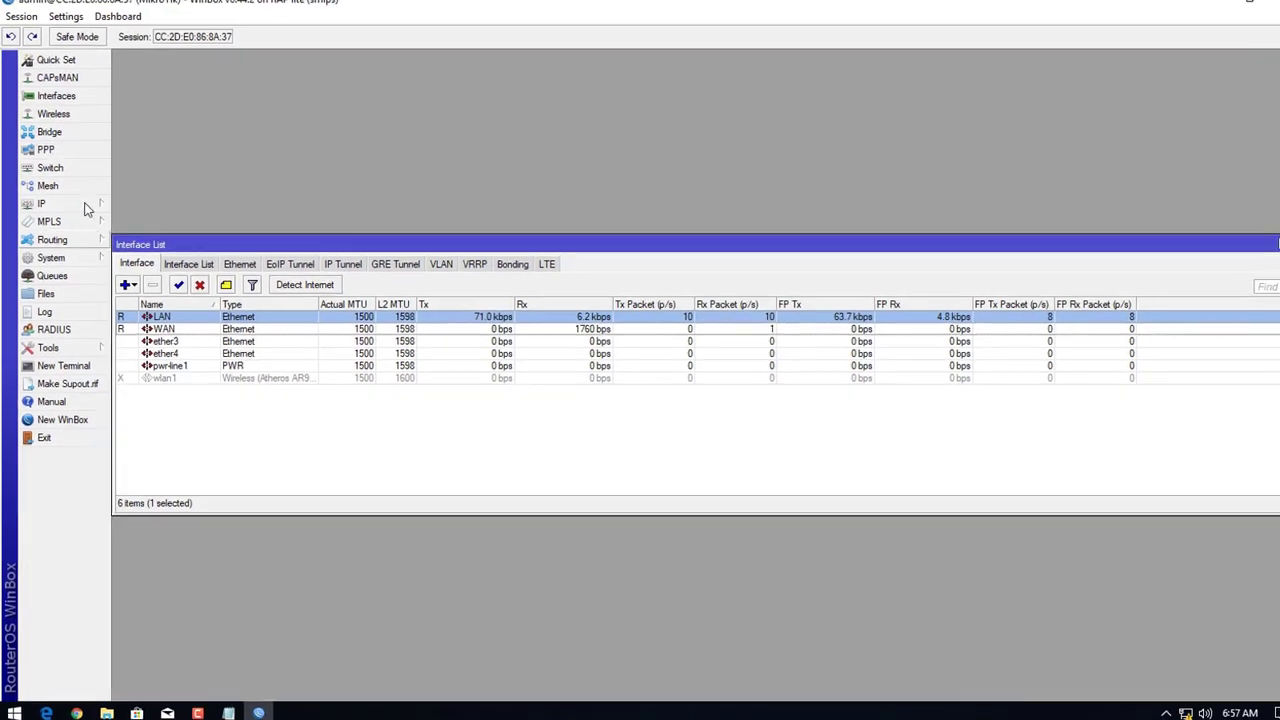
In IP > Addresses, enter a new address 192.168.88.2/24 on the WAN interface
left_click(1272, 245)
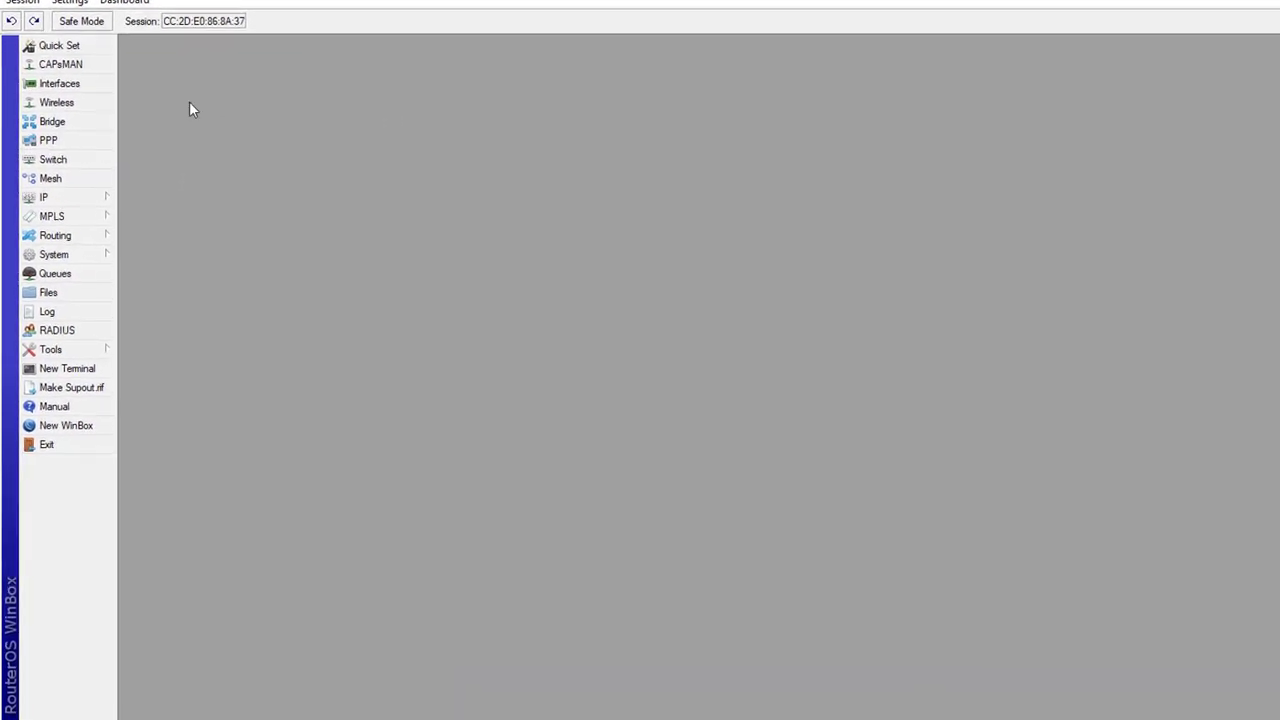
left_click(57, 211)
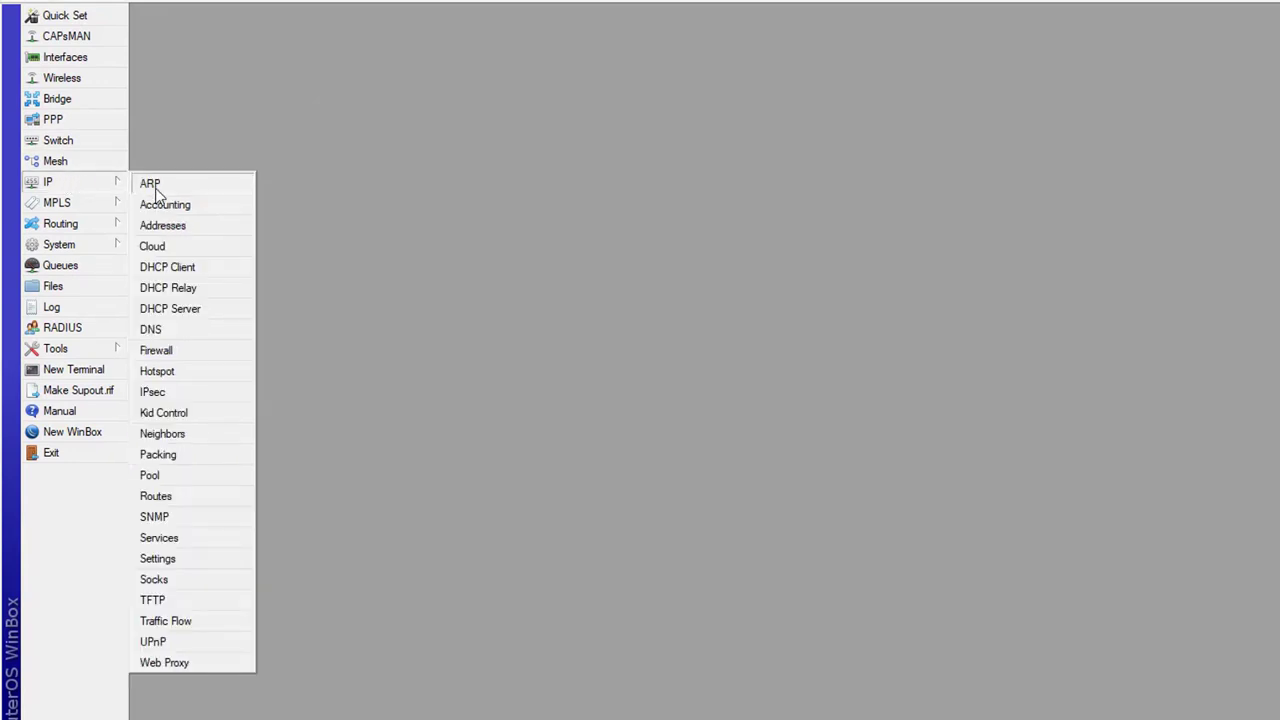
left_click(163, 225)
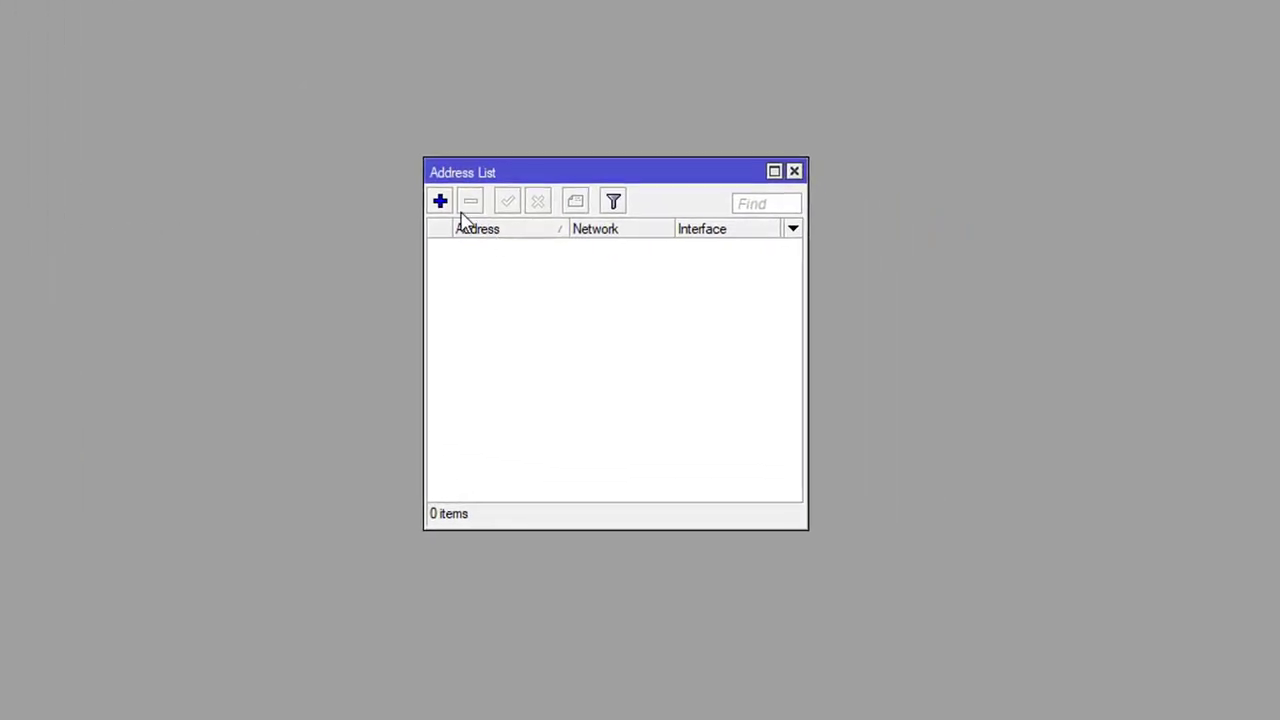
left_click(504, 218)
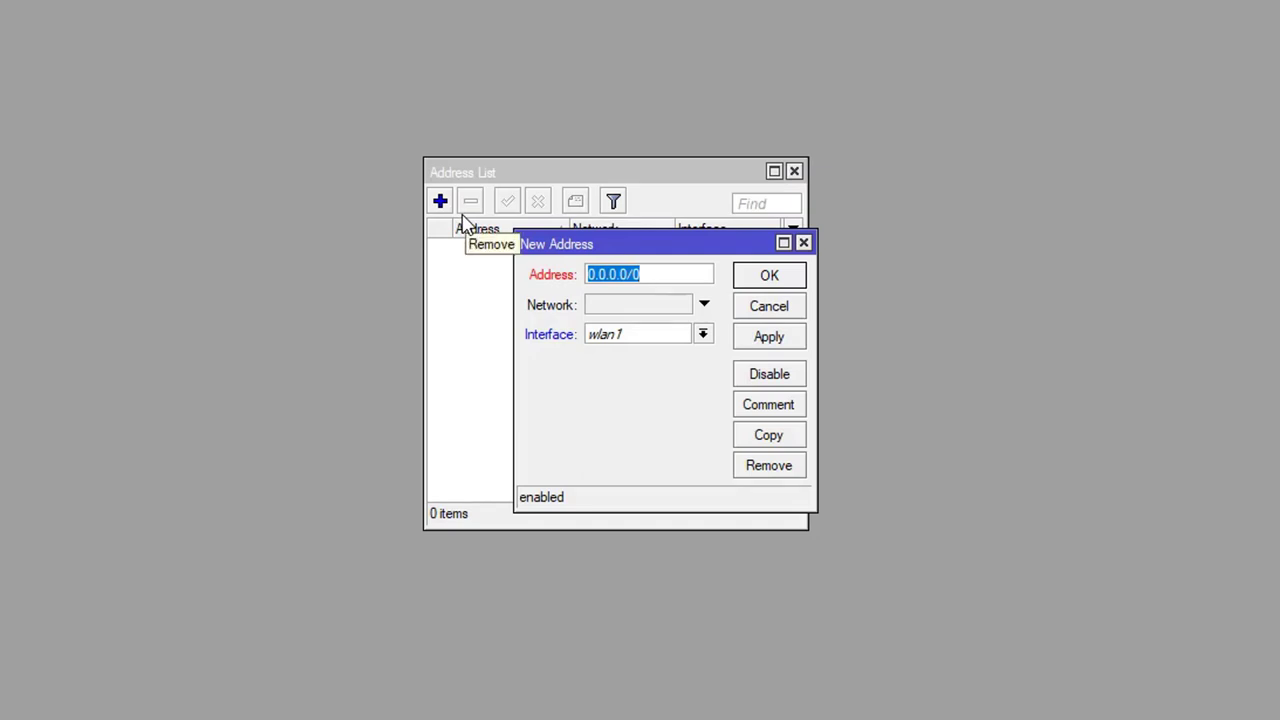
type("192.168")
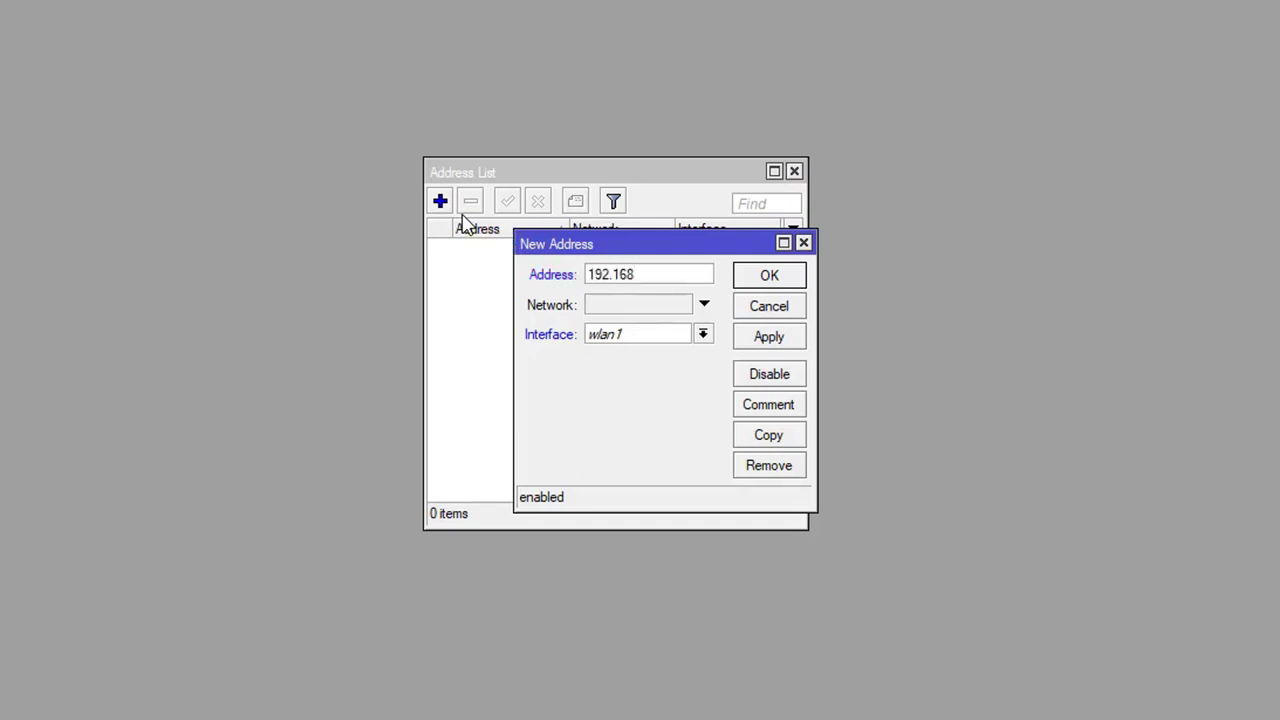
type(".88.2/24")
left_click(703, 336)
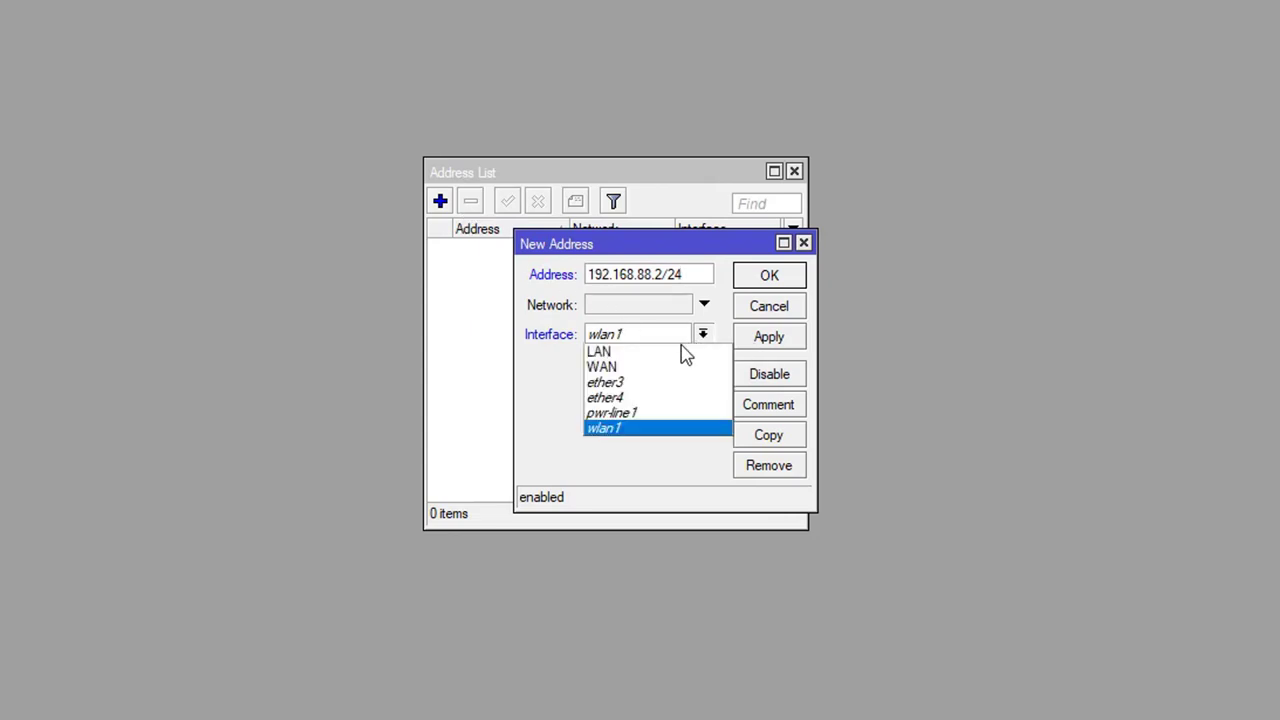
left_click(627, 368)
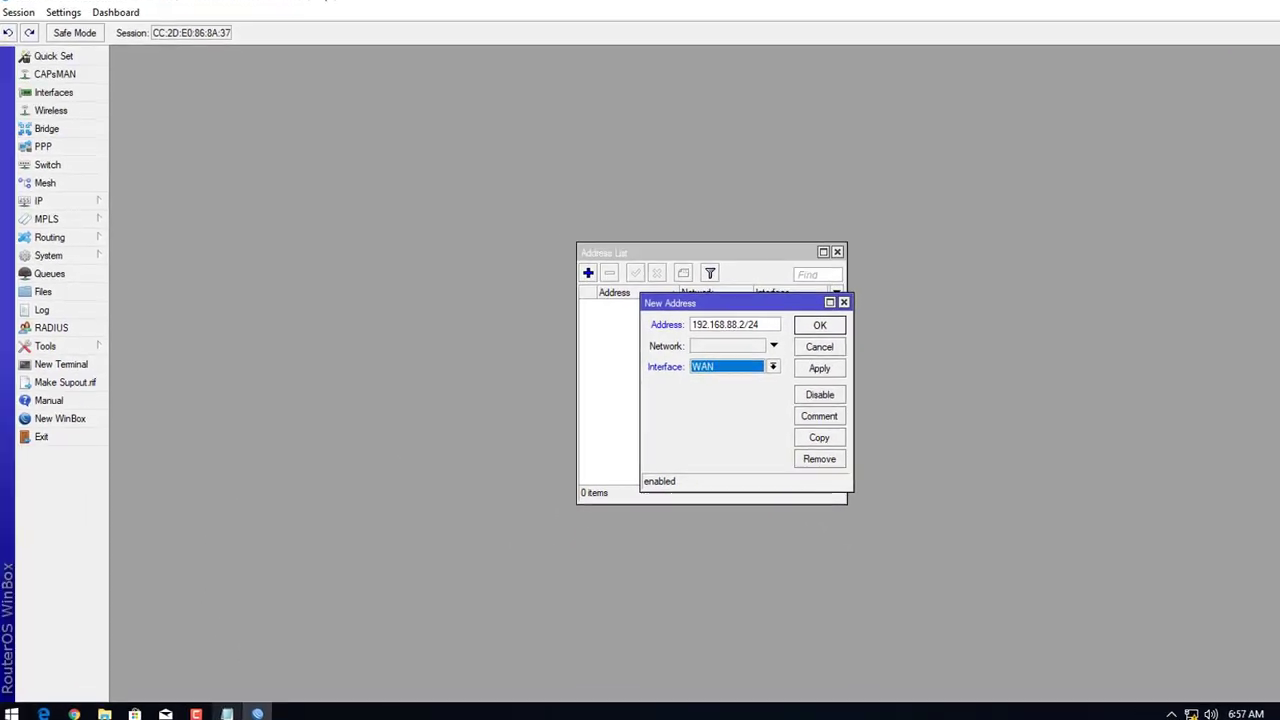
Check the WAN subnet in the notes, then apply and save the address
key("alt+Tab")
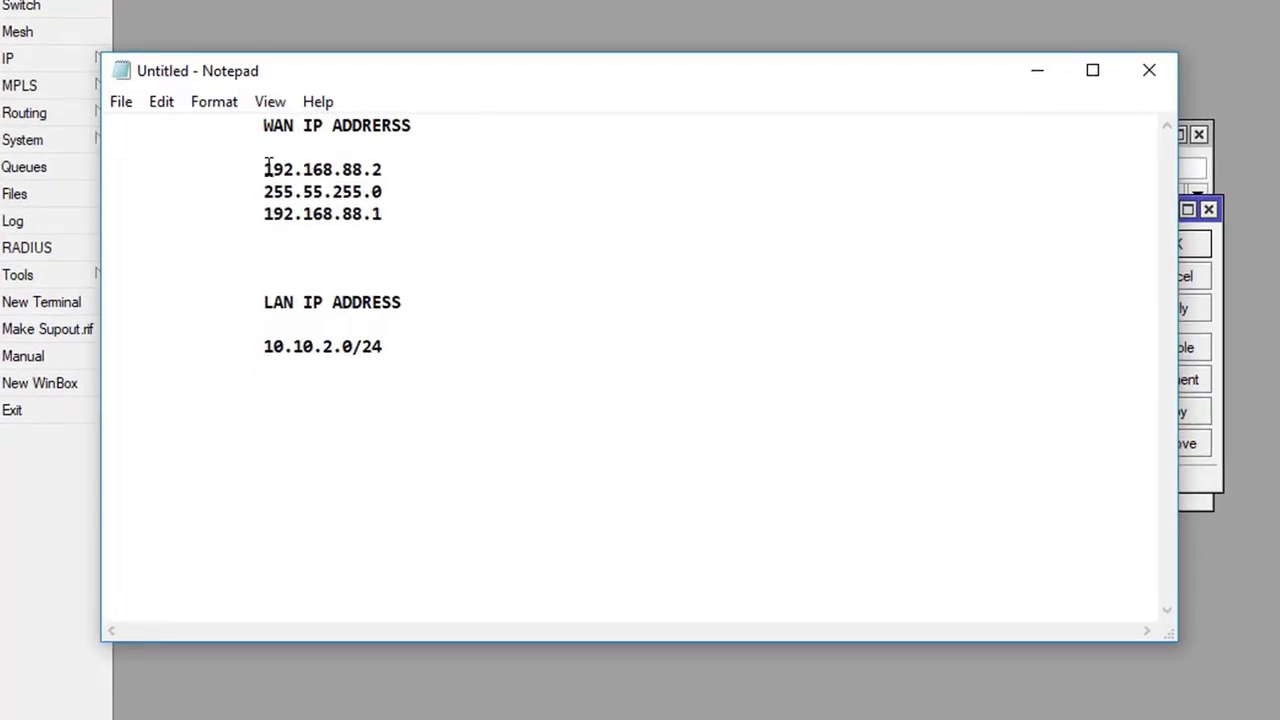
left_click_drag(267, 165, 383, 192)
left_click_drag(284, 192, 383, 214)
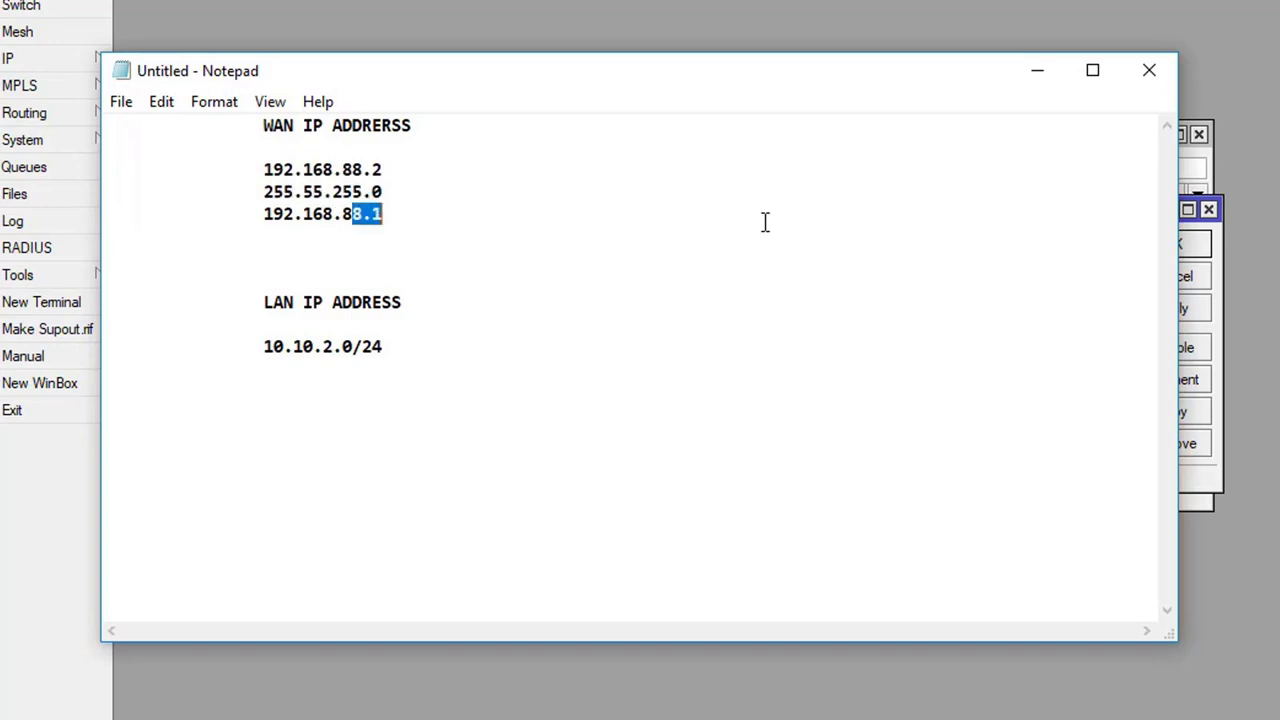
left_click(1037, 72)
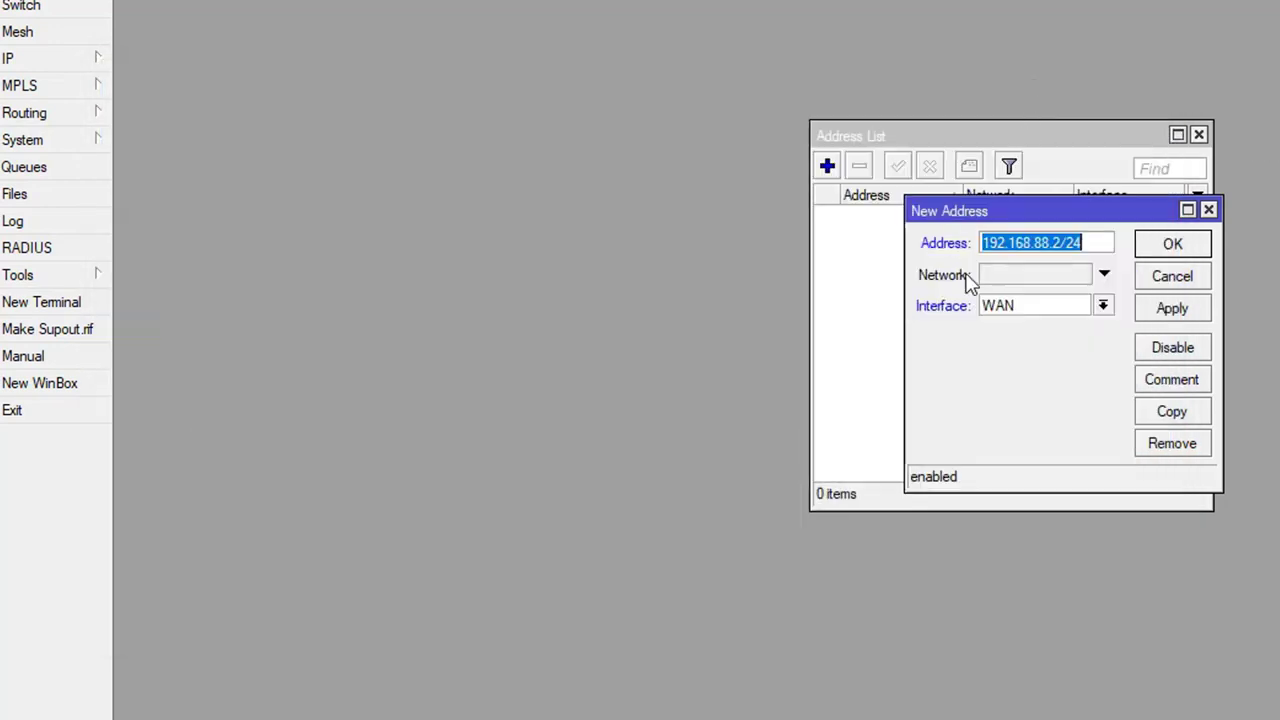
left_click(1178, 316)
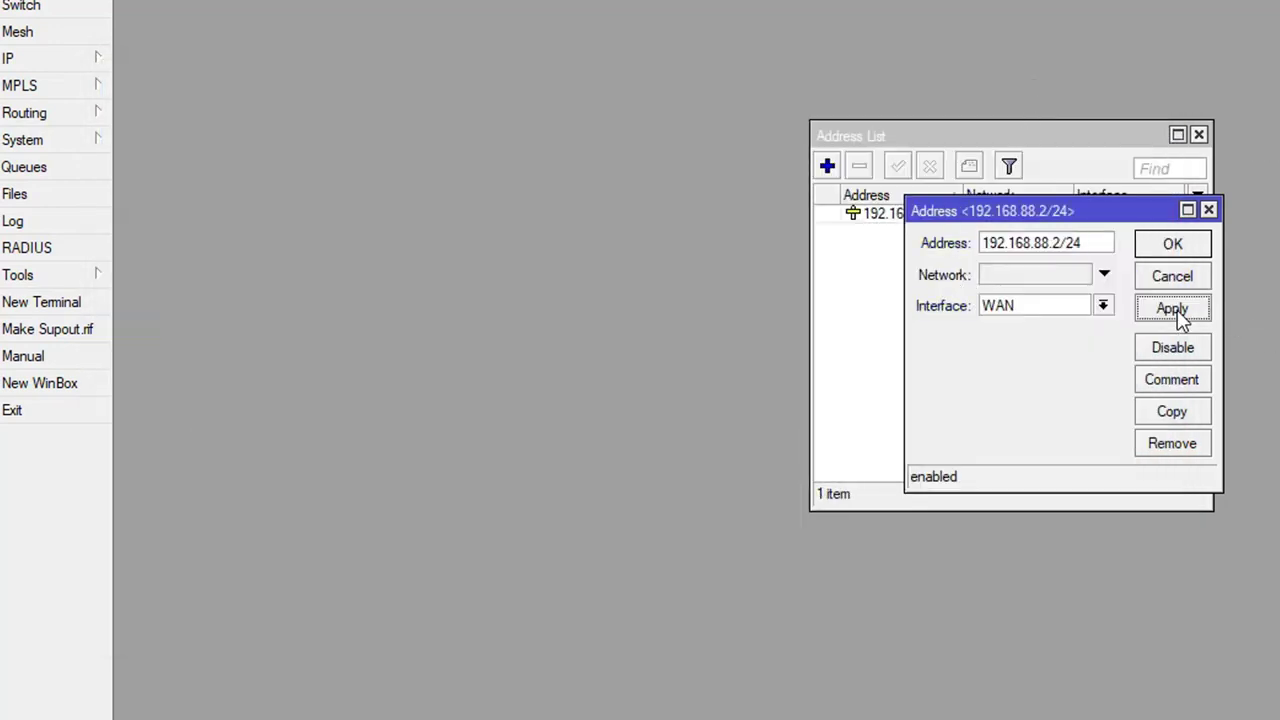
left_click(1168, 248)
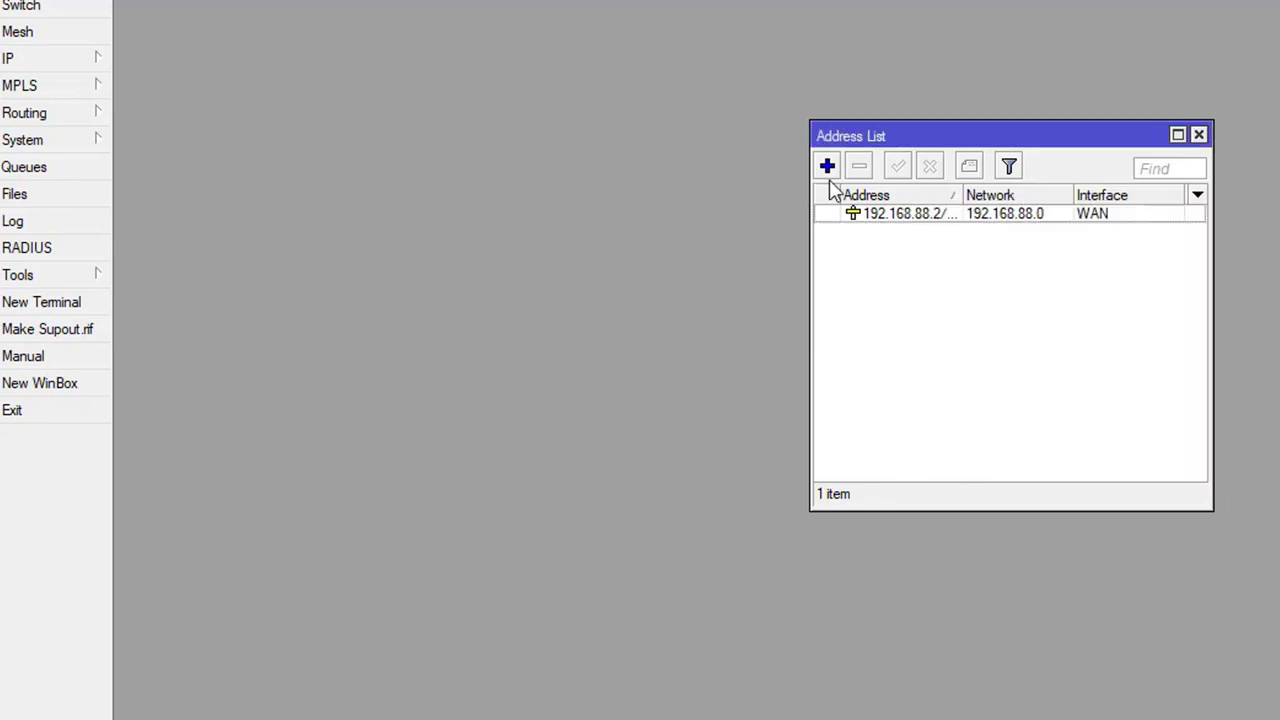
Add address 10.10.2.1/24 on the LAN interface, taken from the notes
left_click(827, 168)
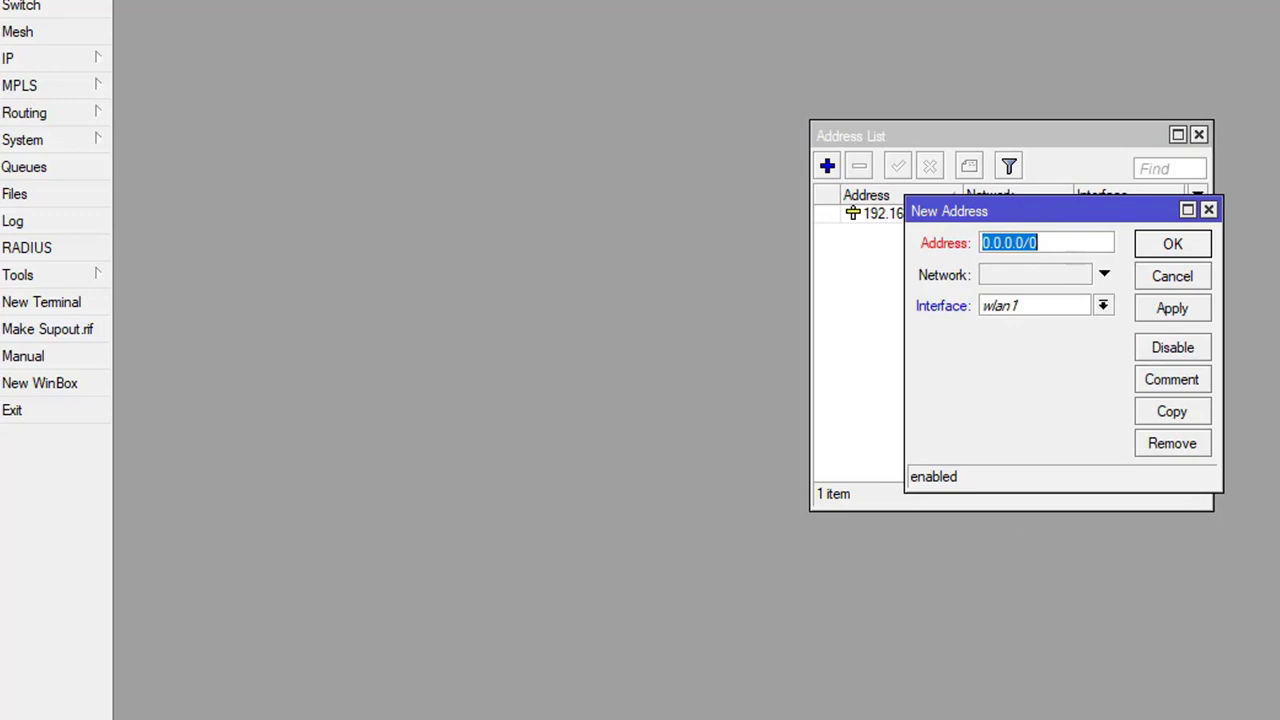
key("alt+Tab")
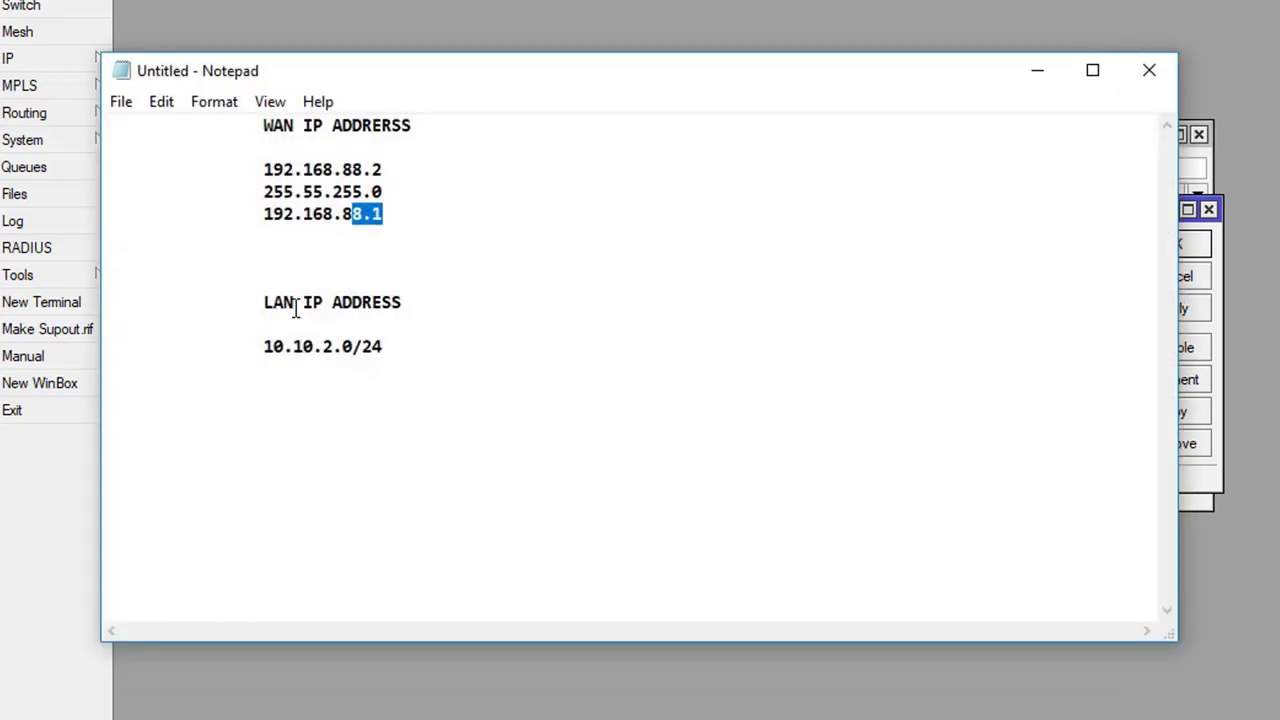
left_click(296, 302)
left_click_drag(263, 347, 375, 347)
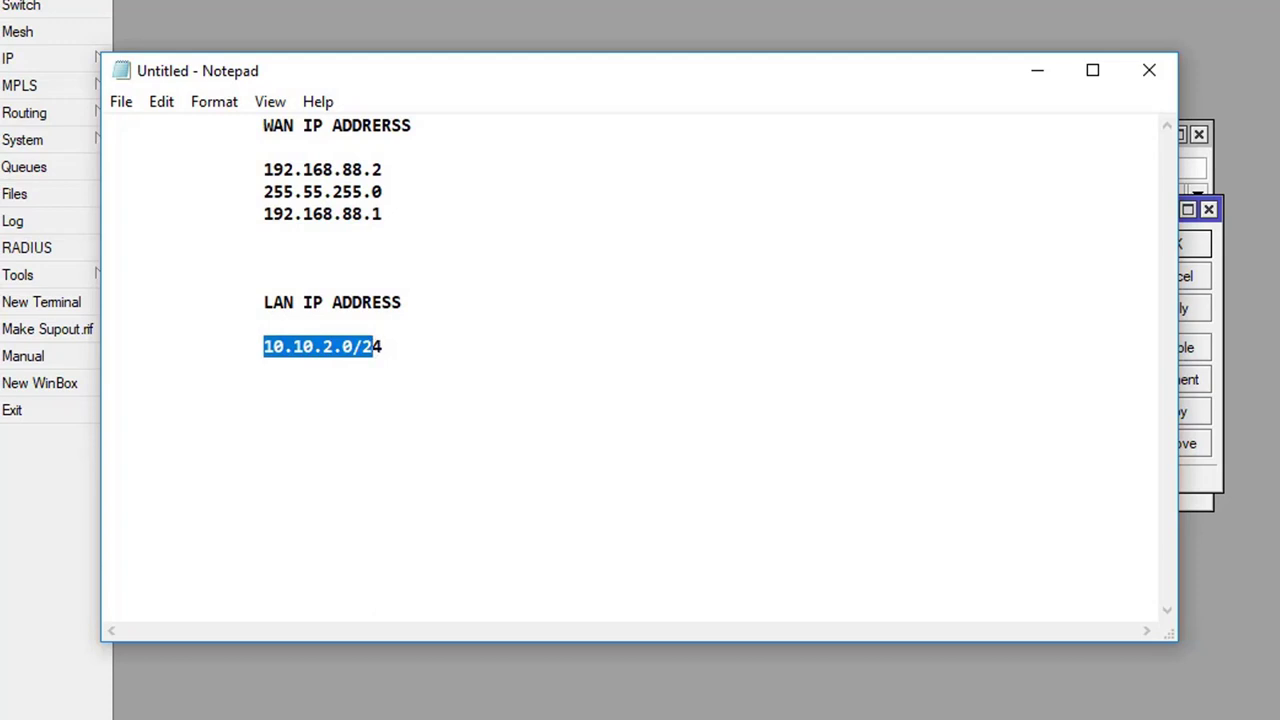
left_click(1205, 260)
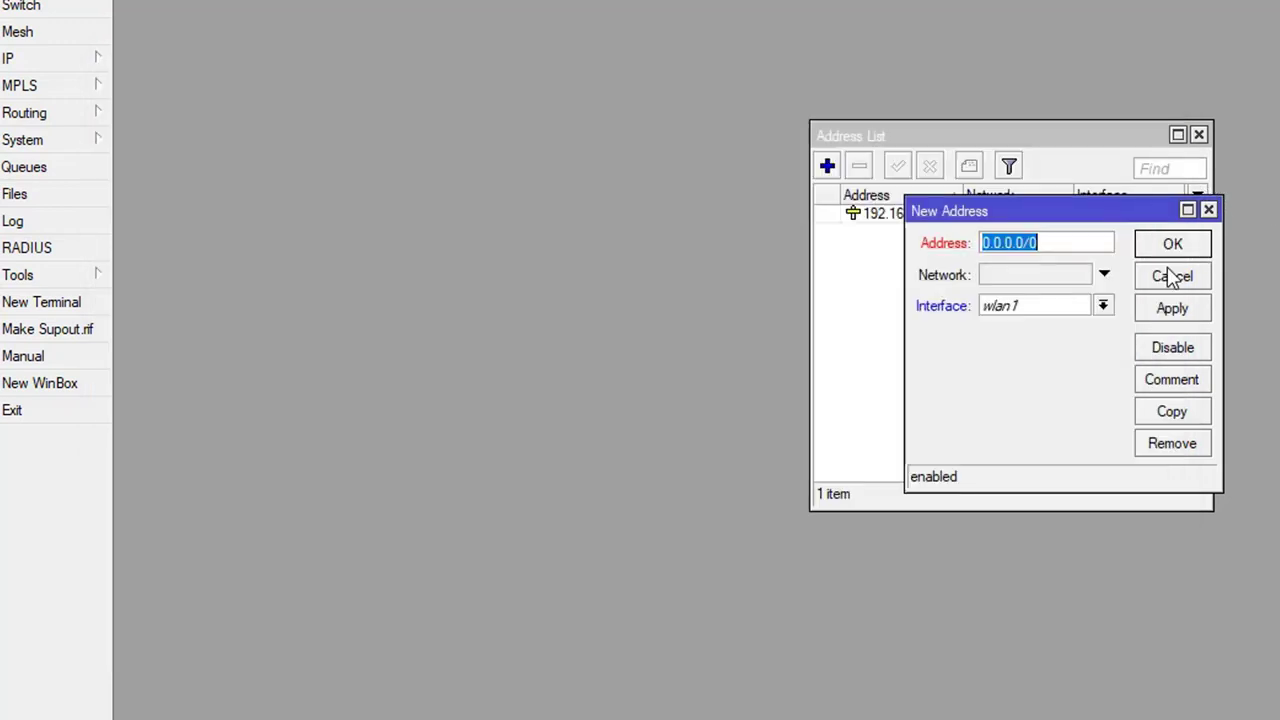
type("1")
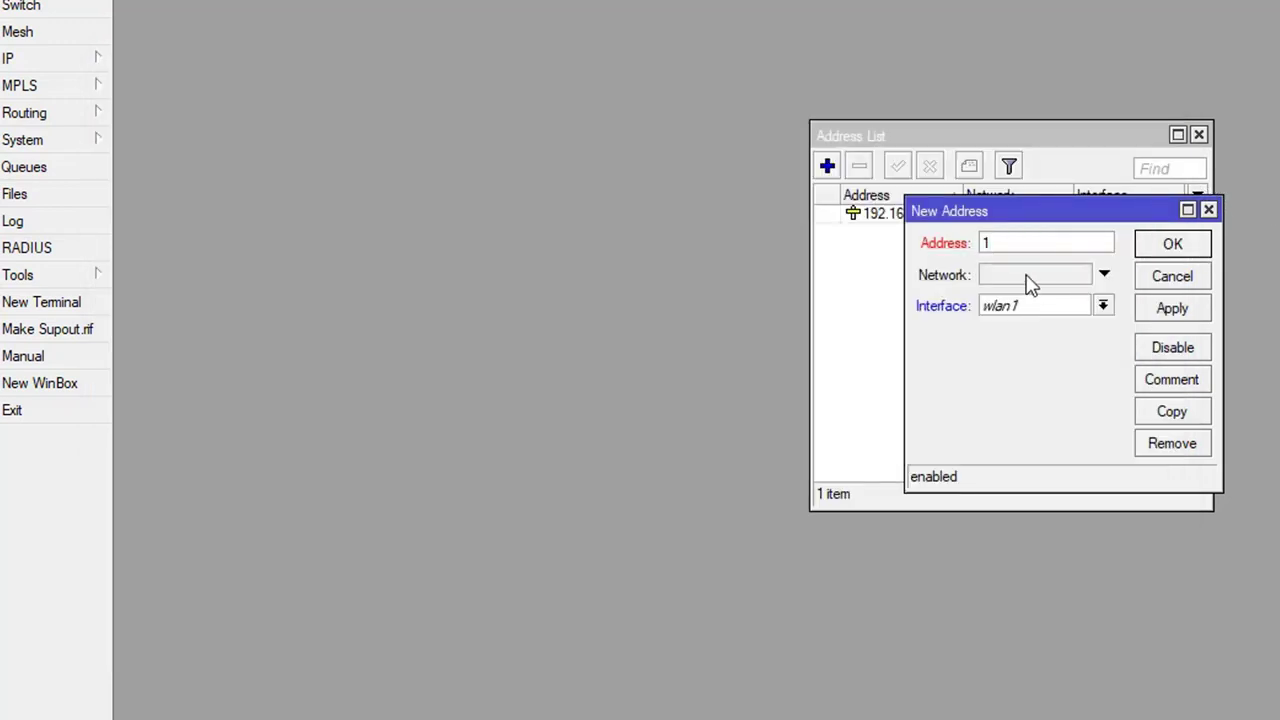
type("0.10.2.1/24")
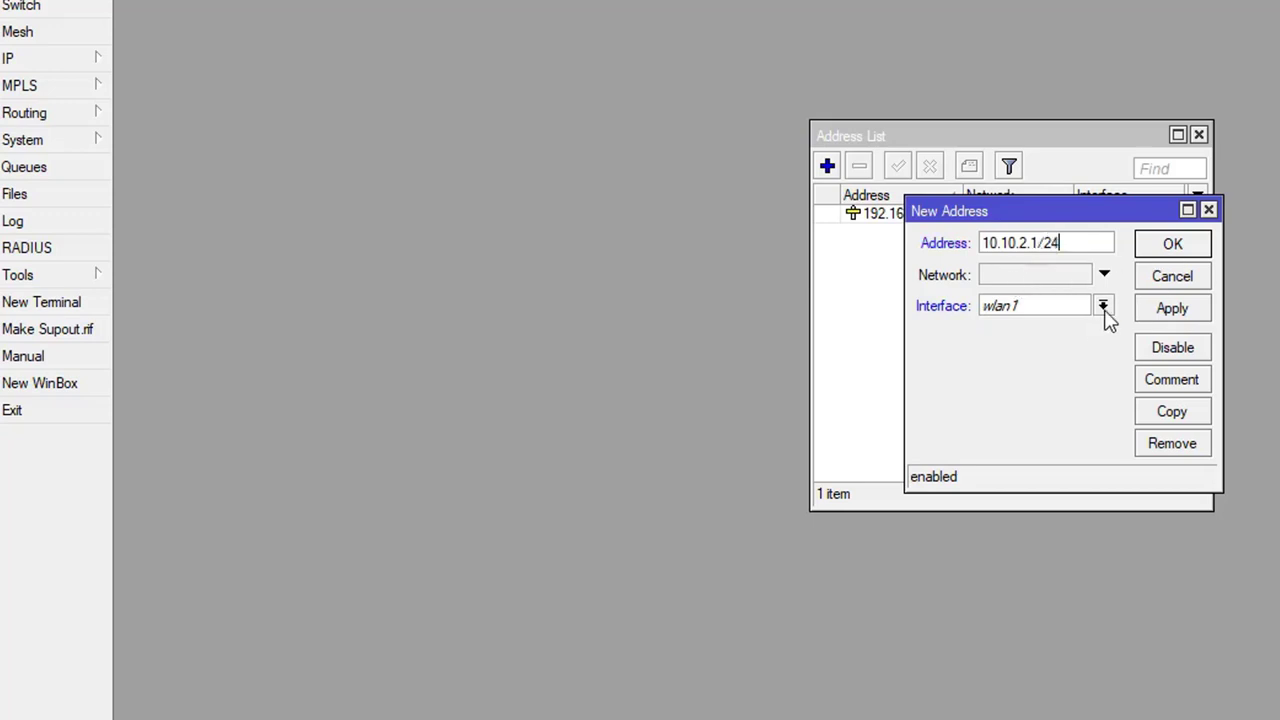
left_click(1103, 306)
left_click(993, 326)
left_click(1173, 309)
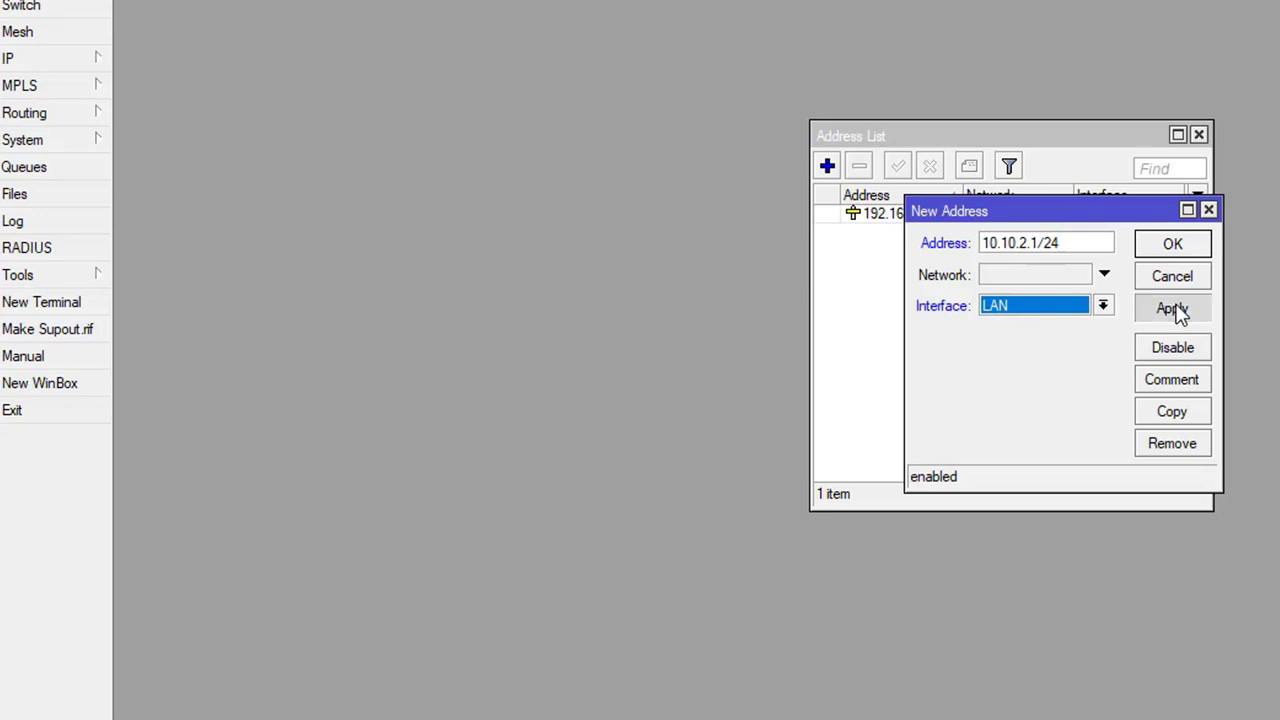
left_click(1172, 244)
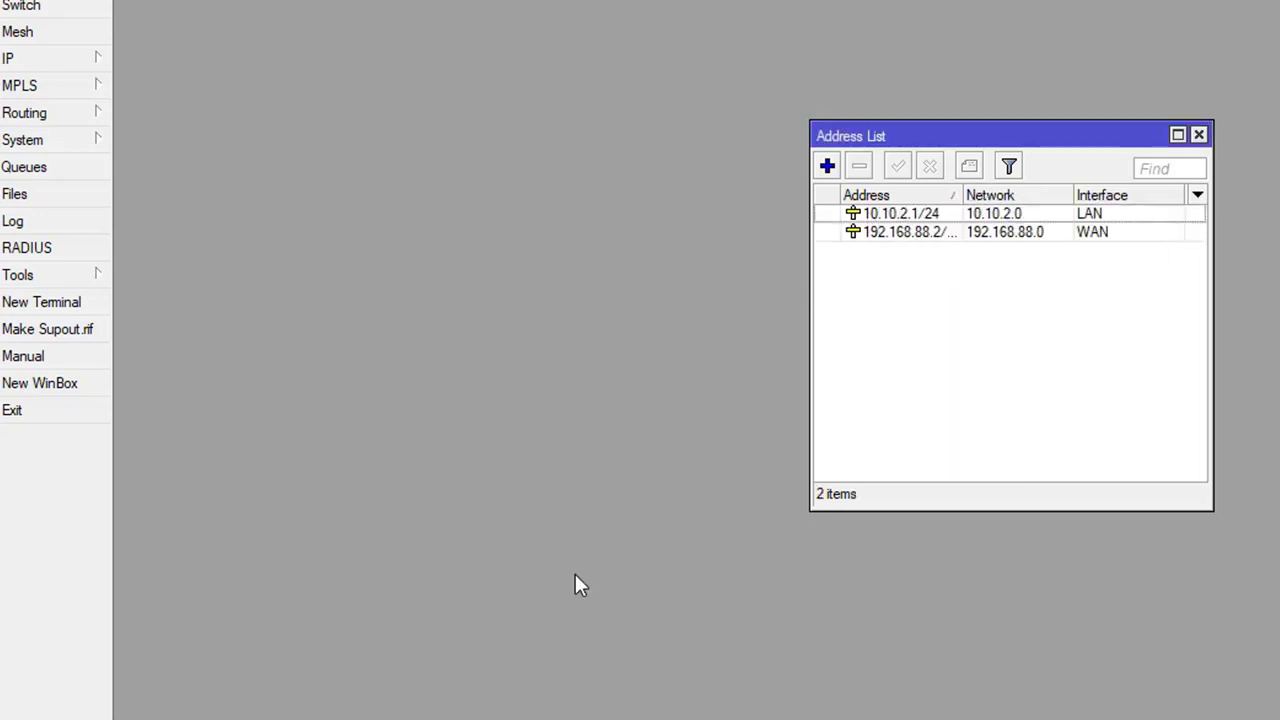
Minimize the notes and review the LAN and WAN address entries
key("alt+Tab")
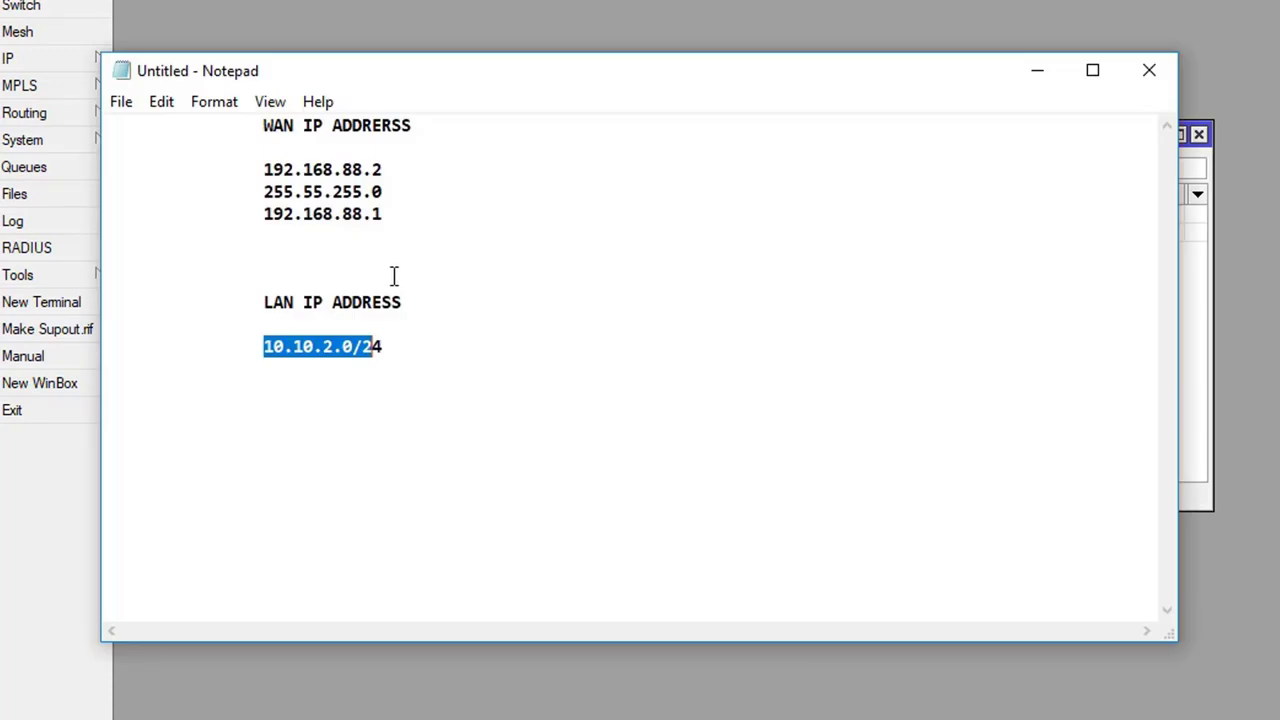
left_click(1046, 78)
left_click(923, 214)
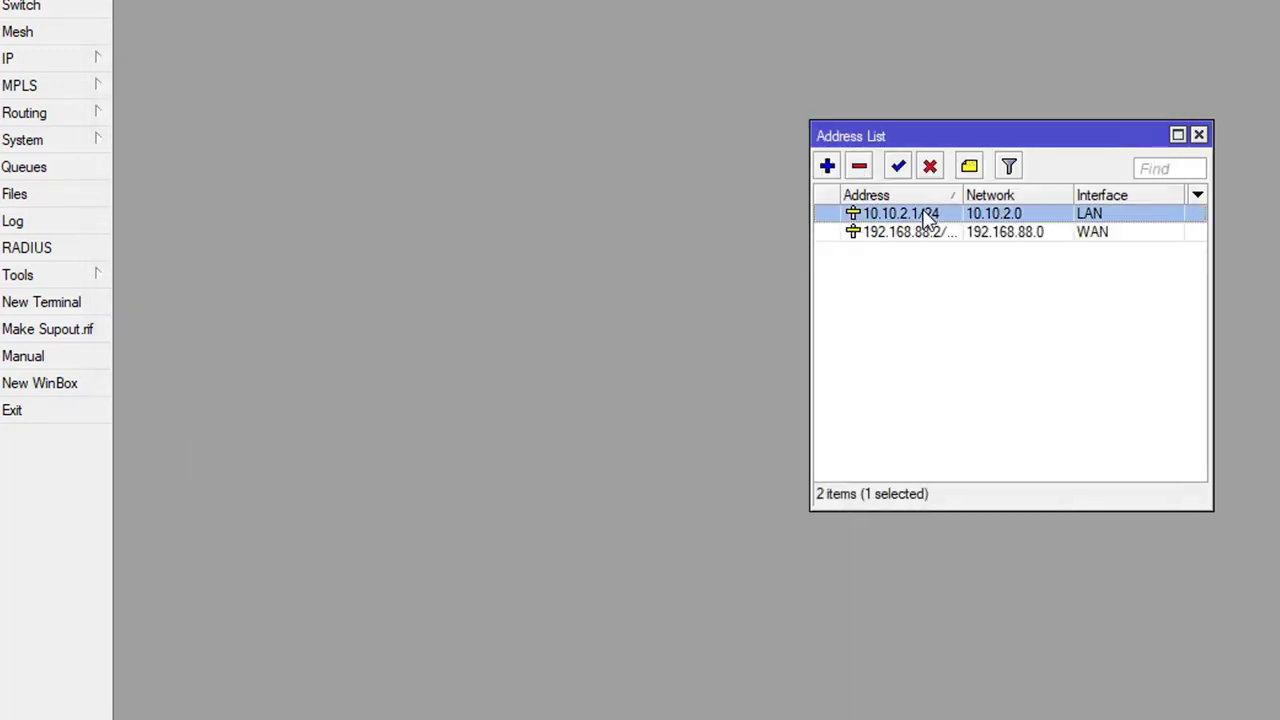
left_click(940, 232)
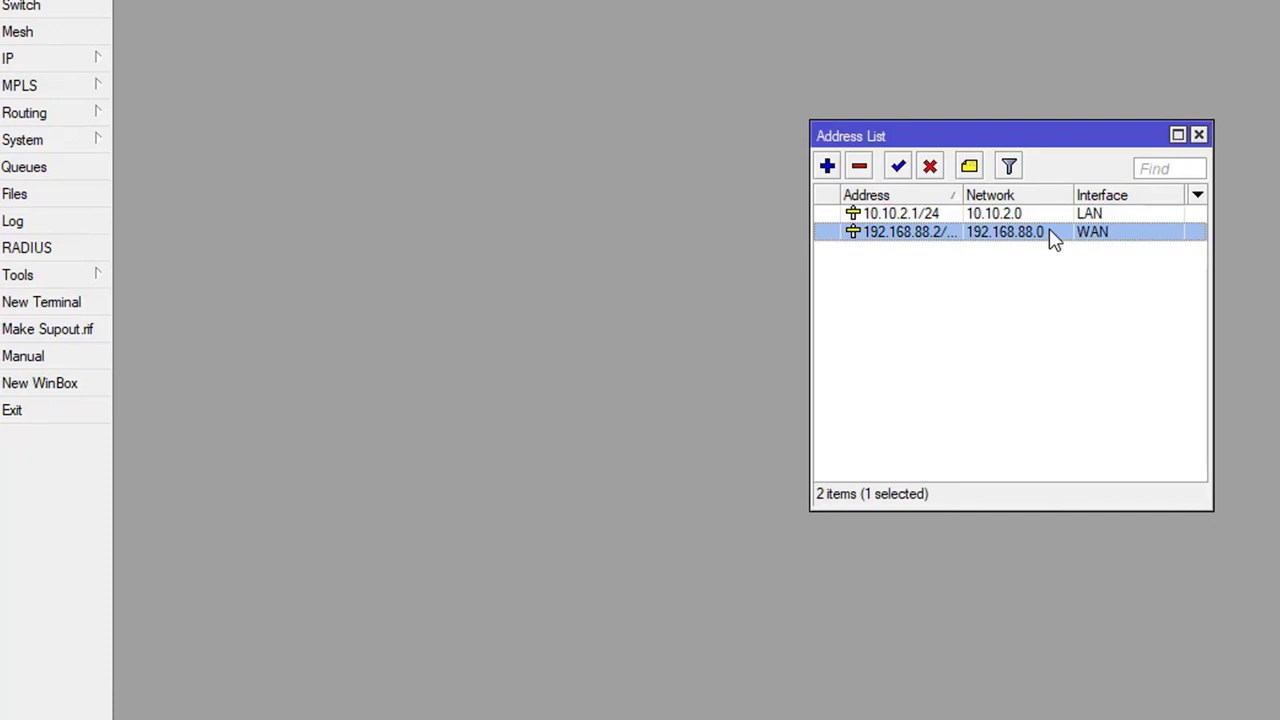
Enter DNS servers 192.168.88.1 and 8.8.8.8 in IP > DNS and apply them
left_click(1205, 138)
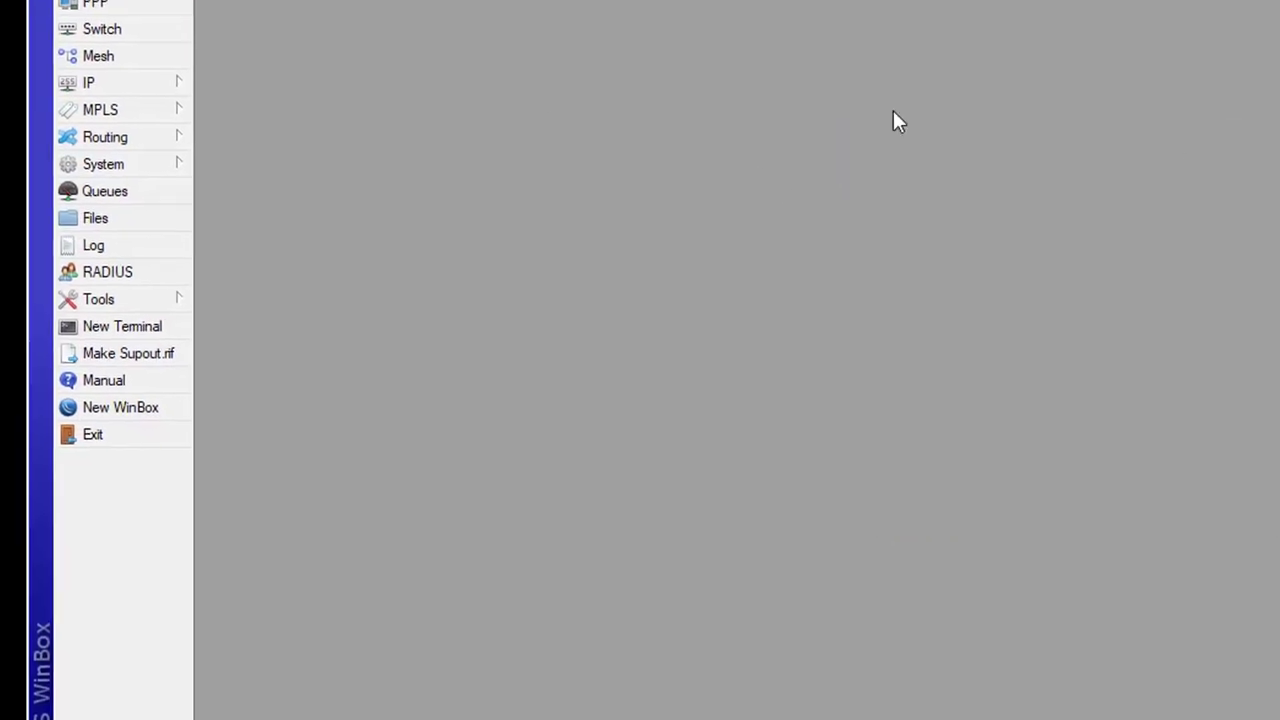
left_click(131, 92)
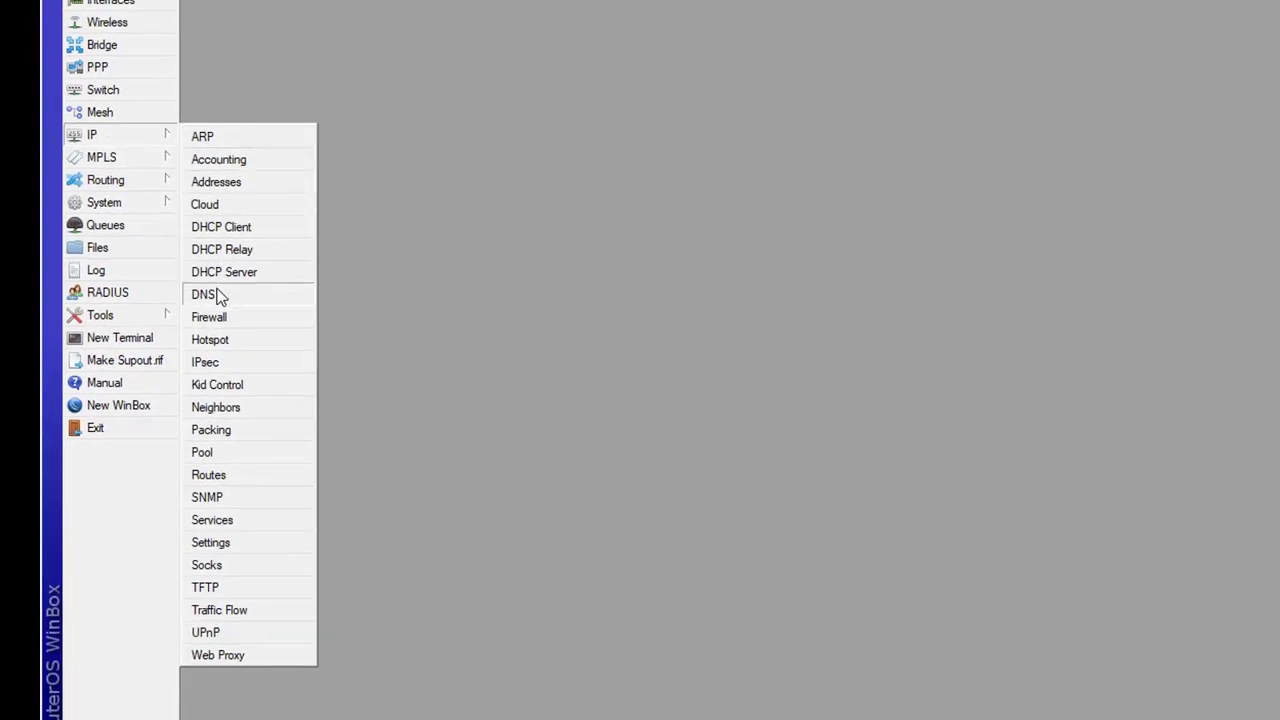
left_click(205, 294)
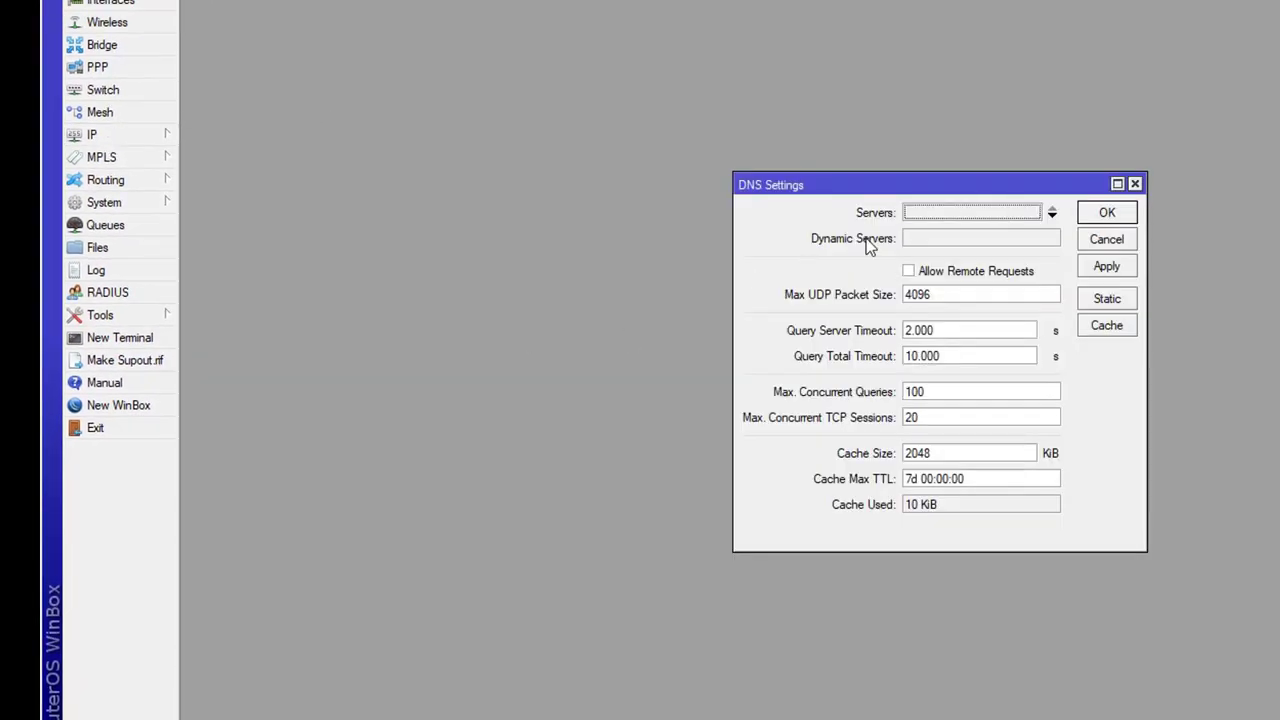
left_click(917, 214)
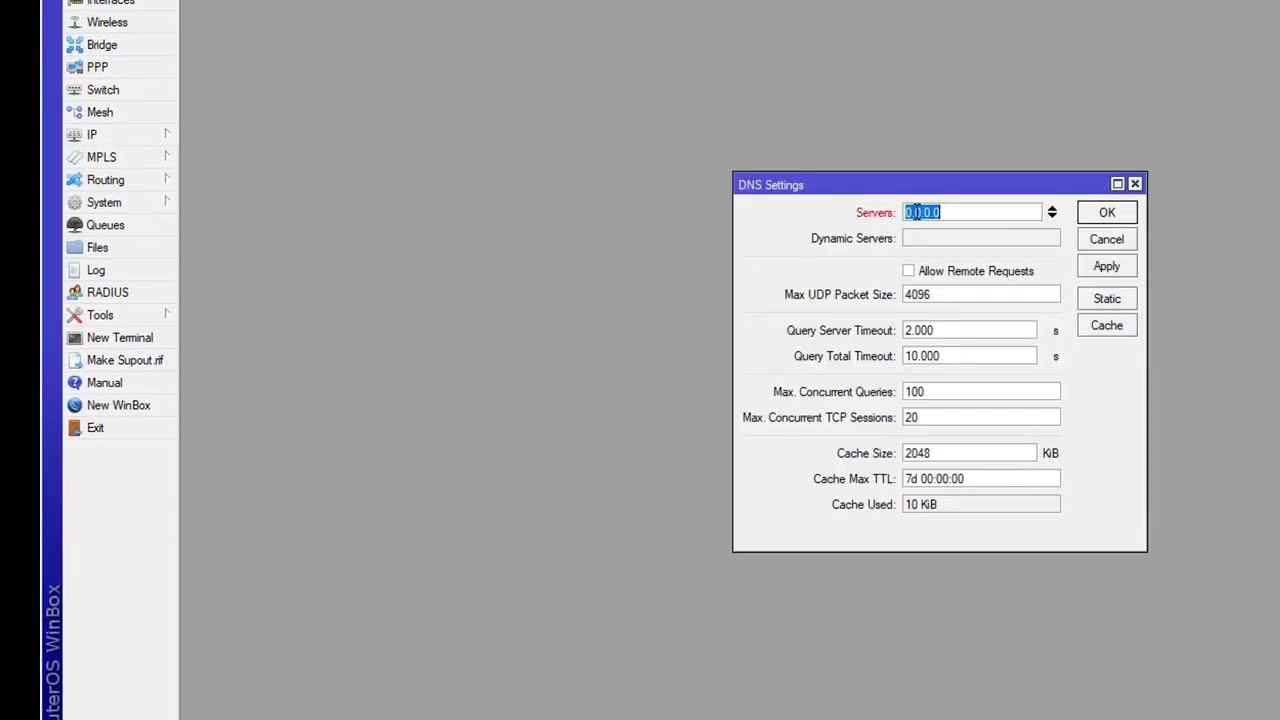
type("192.1")
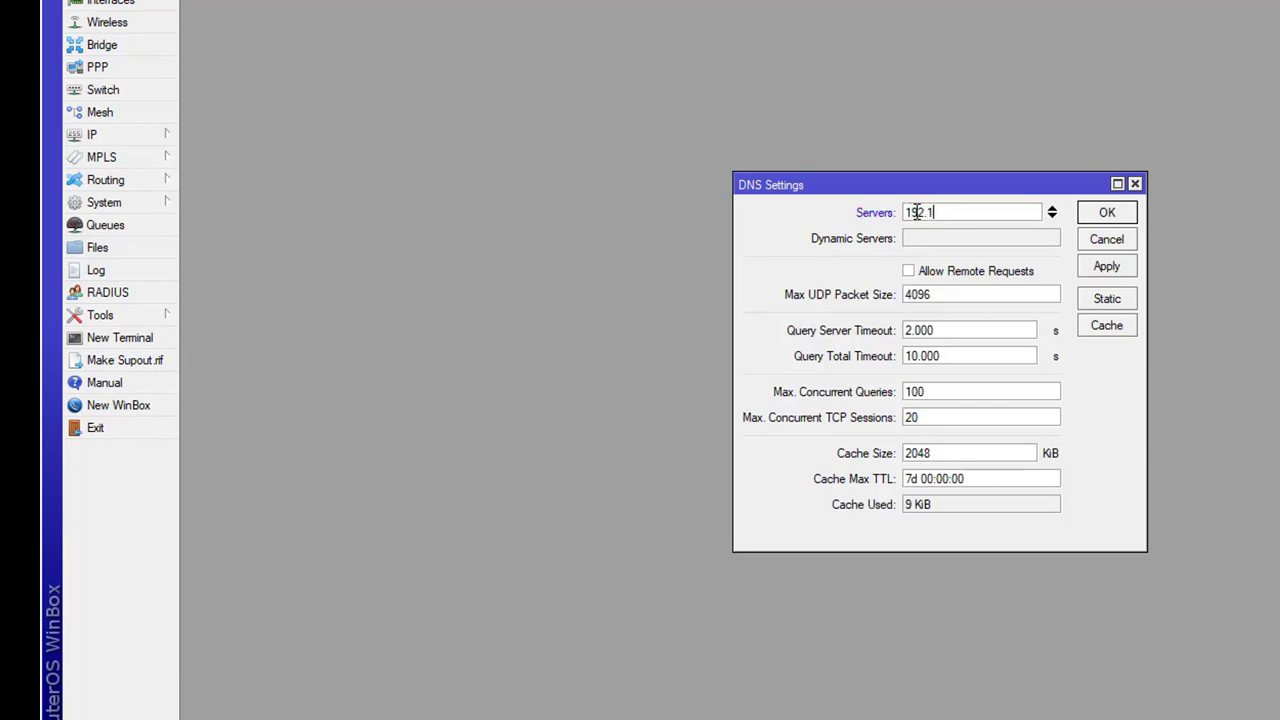
type("68.88.1")
left_click(1053, 217)
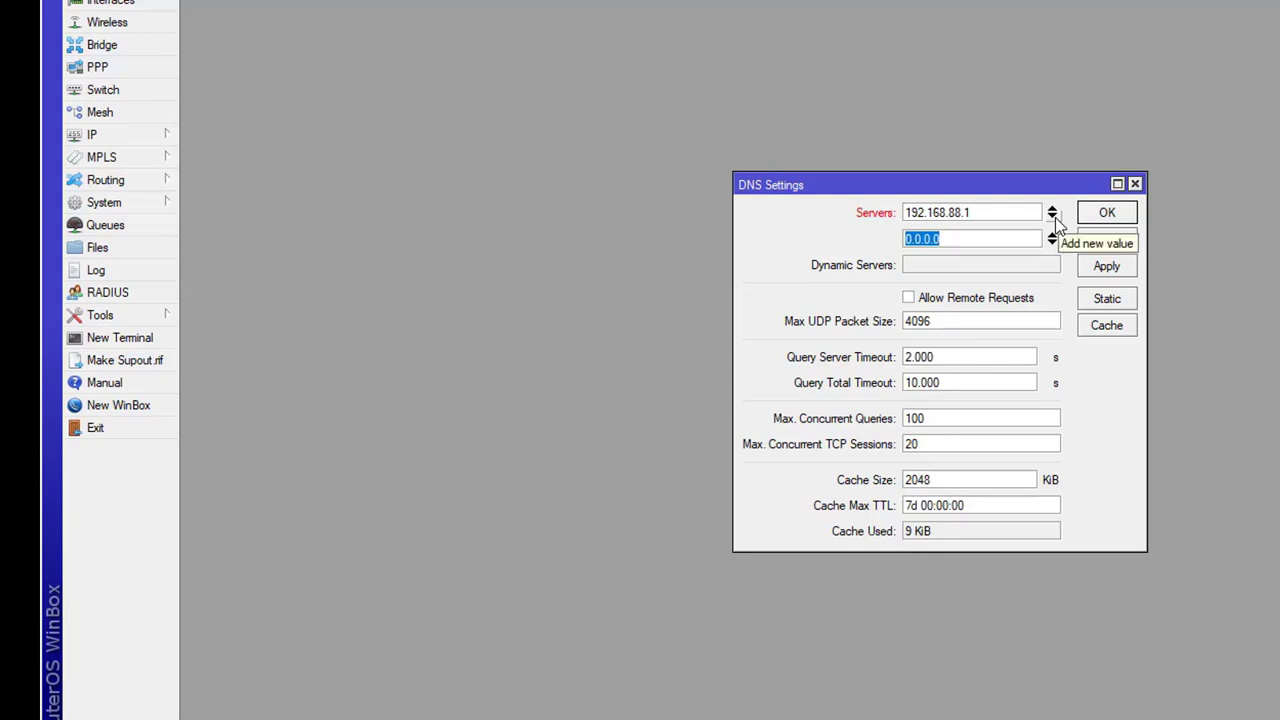
type("8.8.8.8")
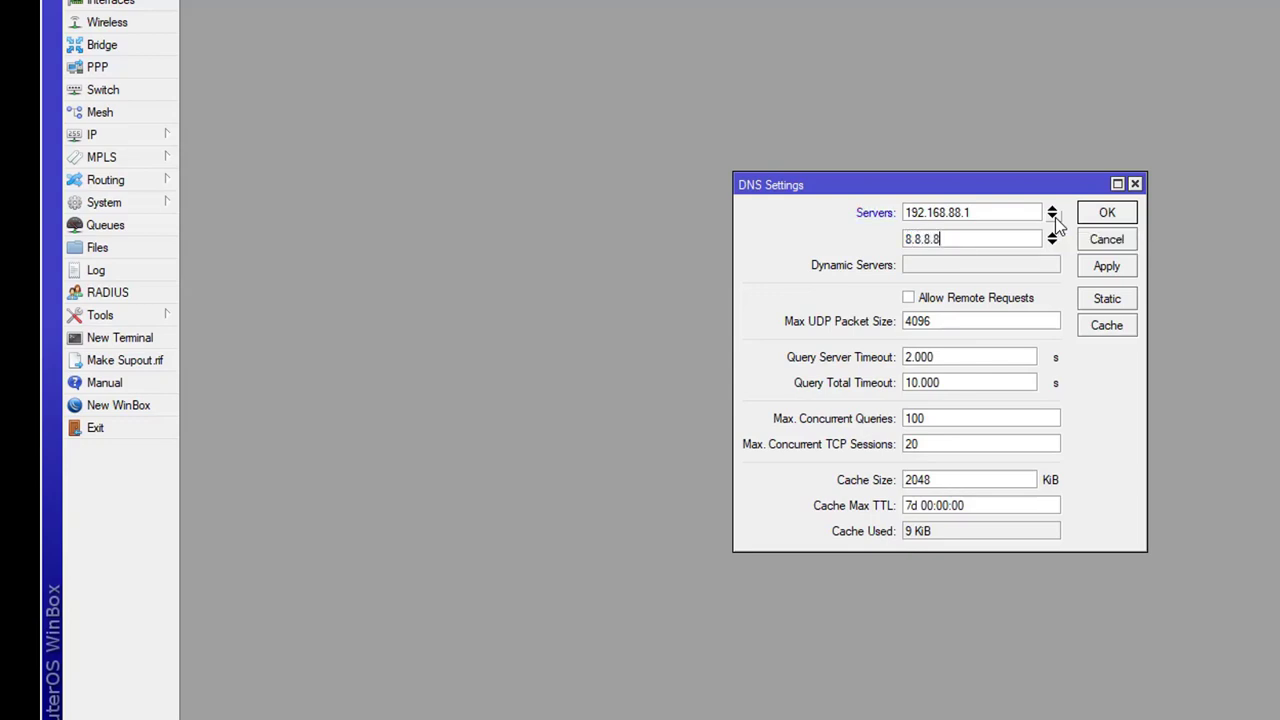
left_click(1111, 273)
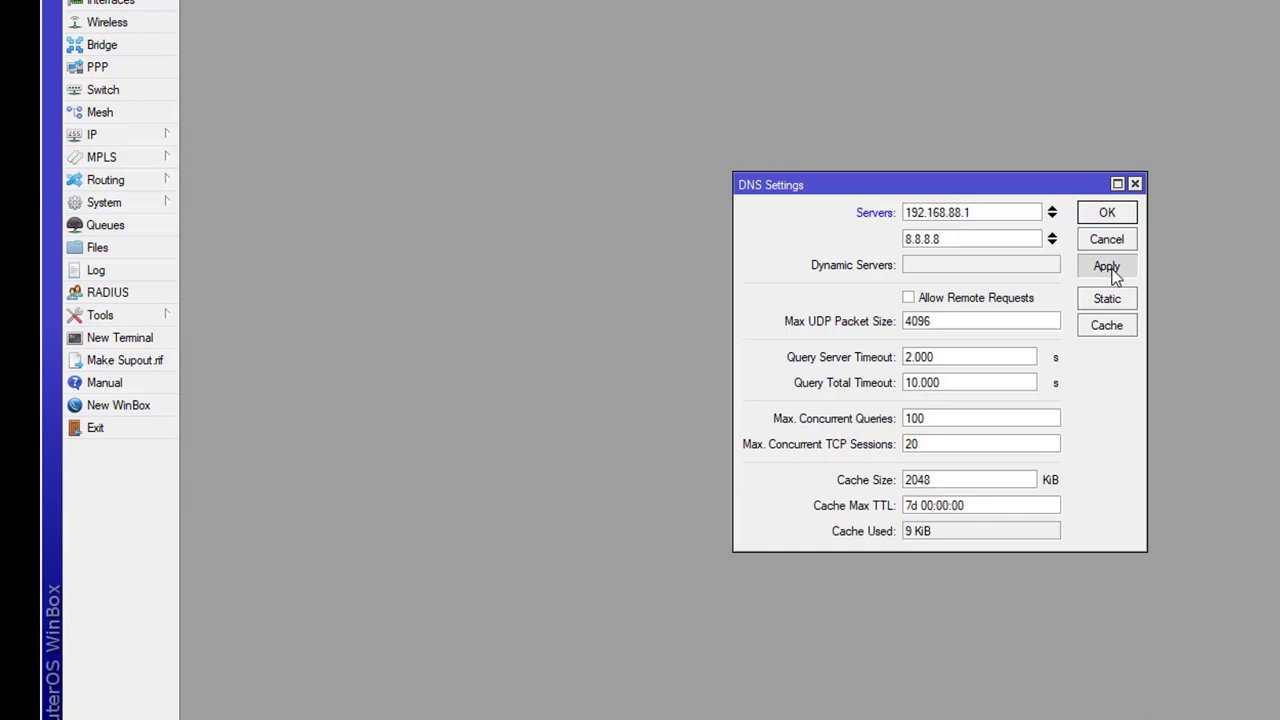
Add a default route 0.0.0.0/0 via gateway 192.168.88.1 in IP > Routes
left_click(1104, 214)
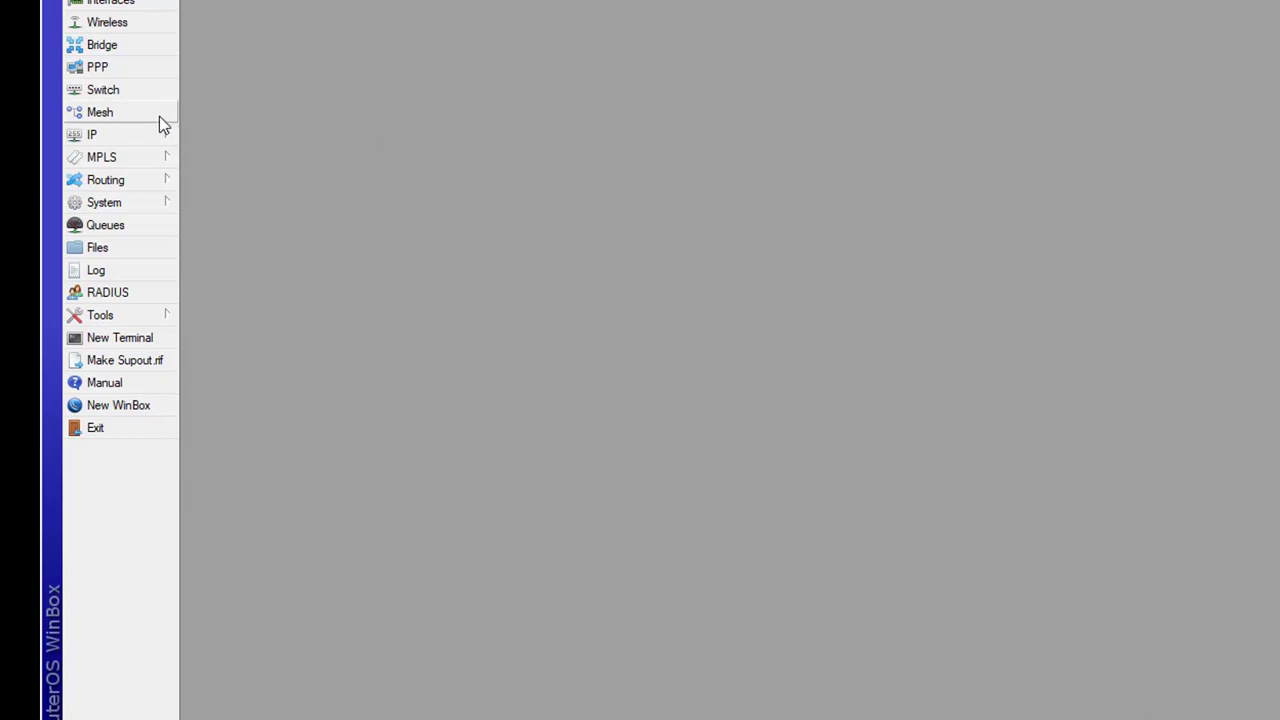
mouse_move(128, 143)
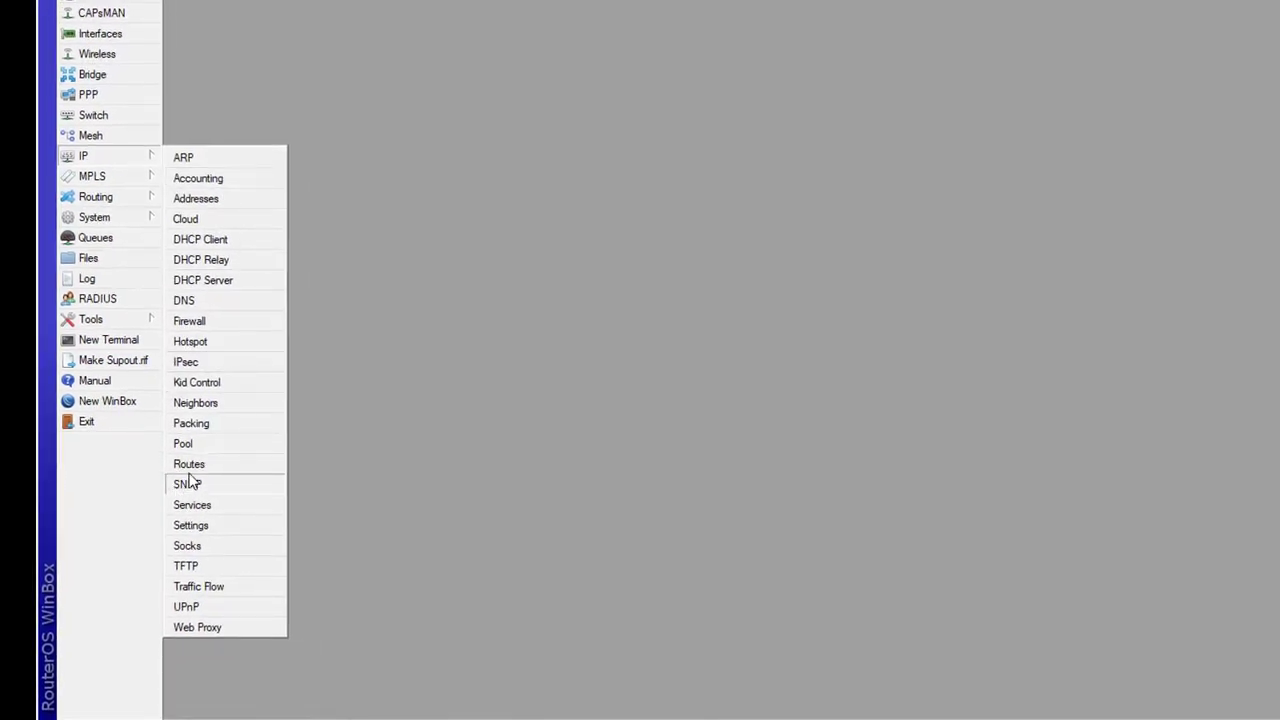
left_click(205, 464)
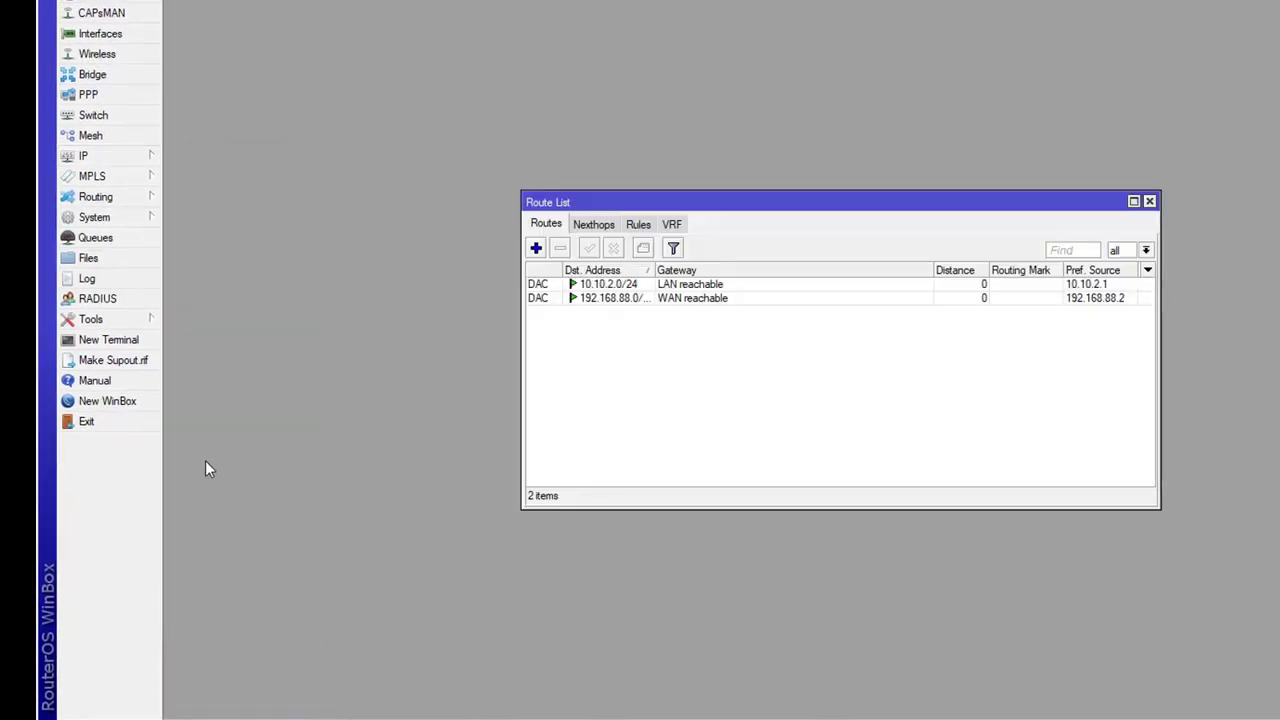
left_click(536, 250)
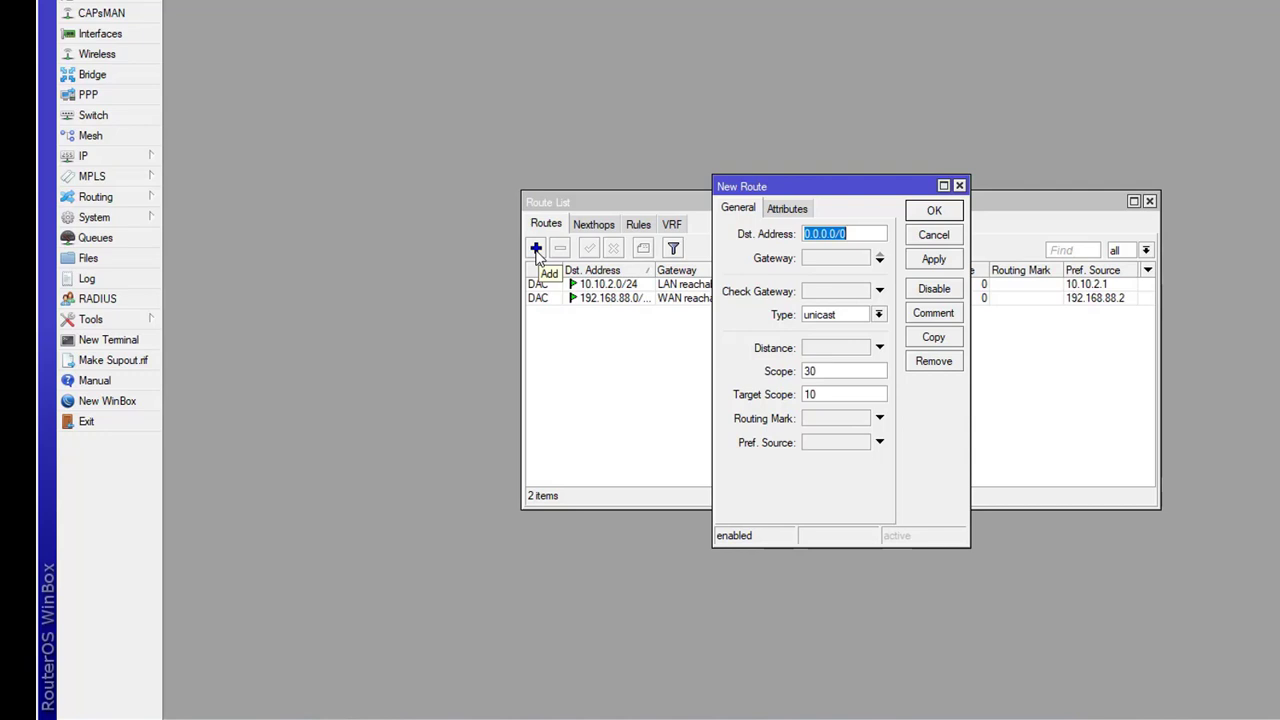
left_click(818, 259)
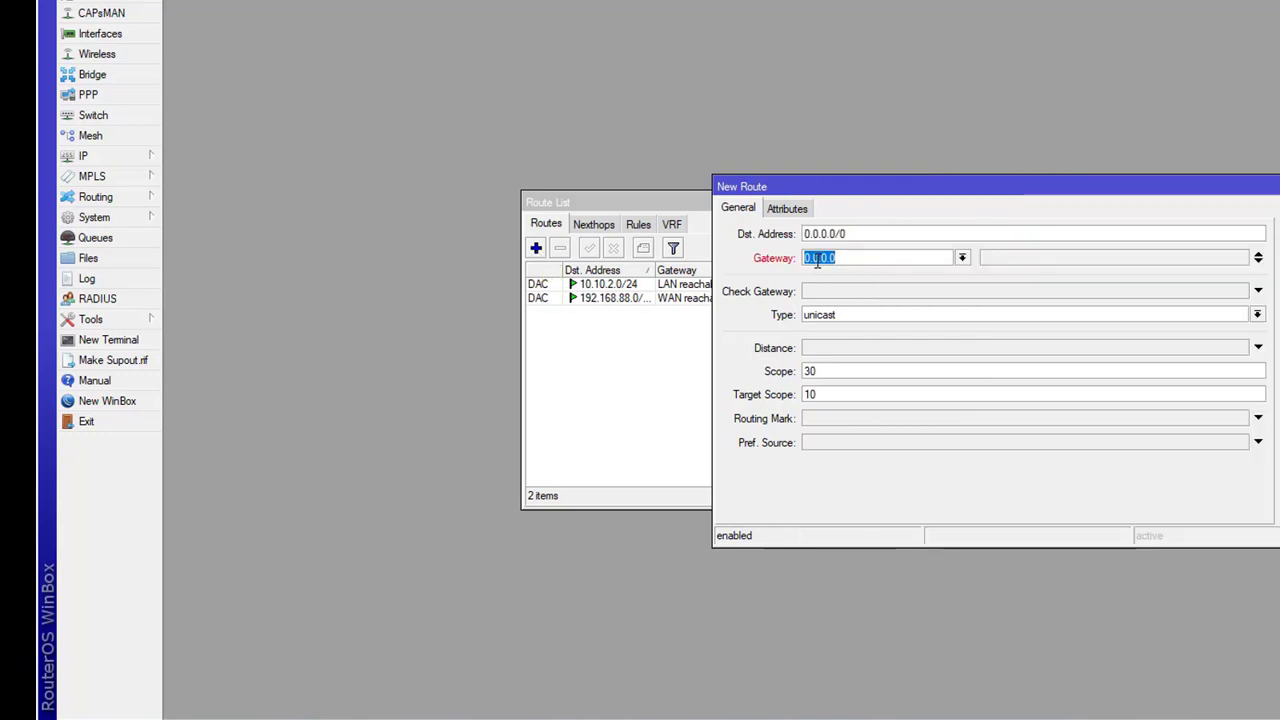
type("192.168.88.1")
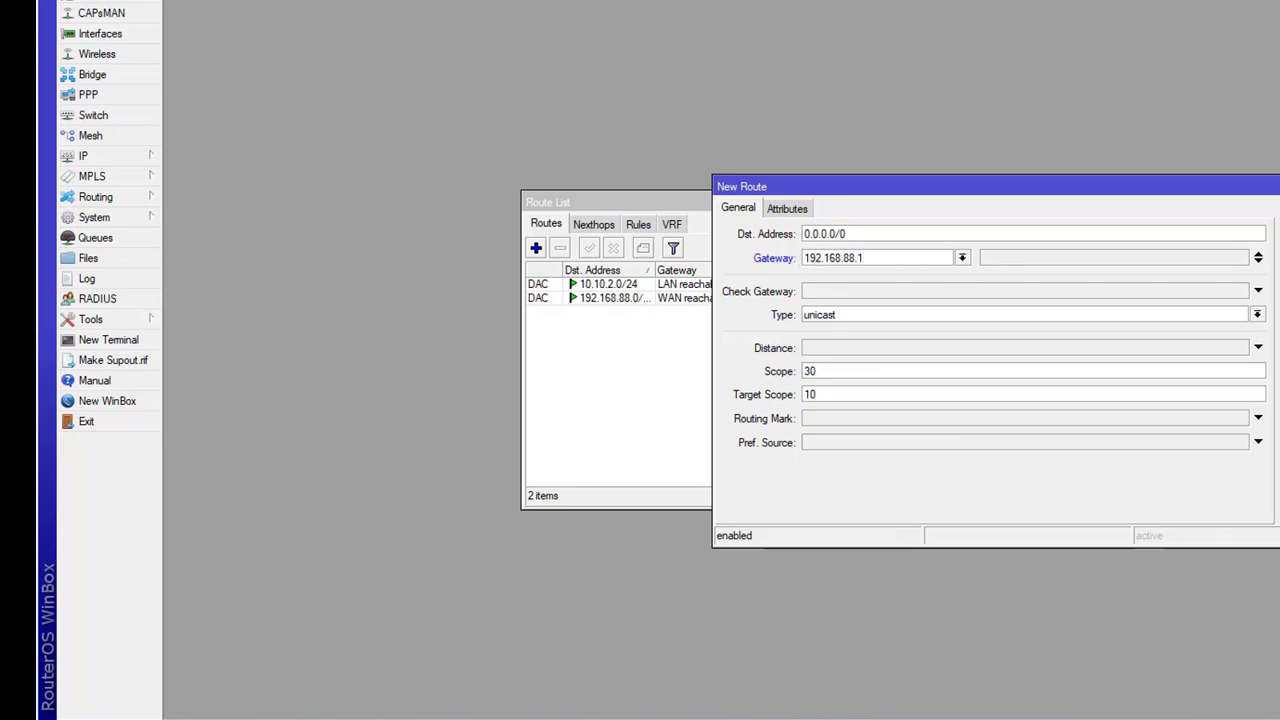
key("Return")
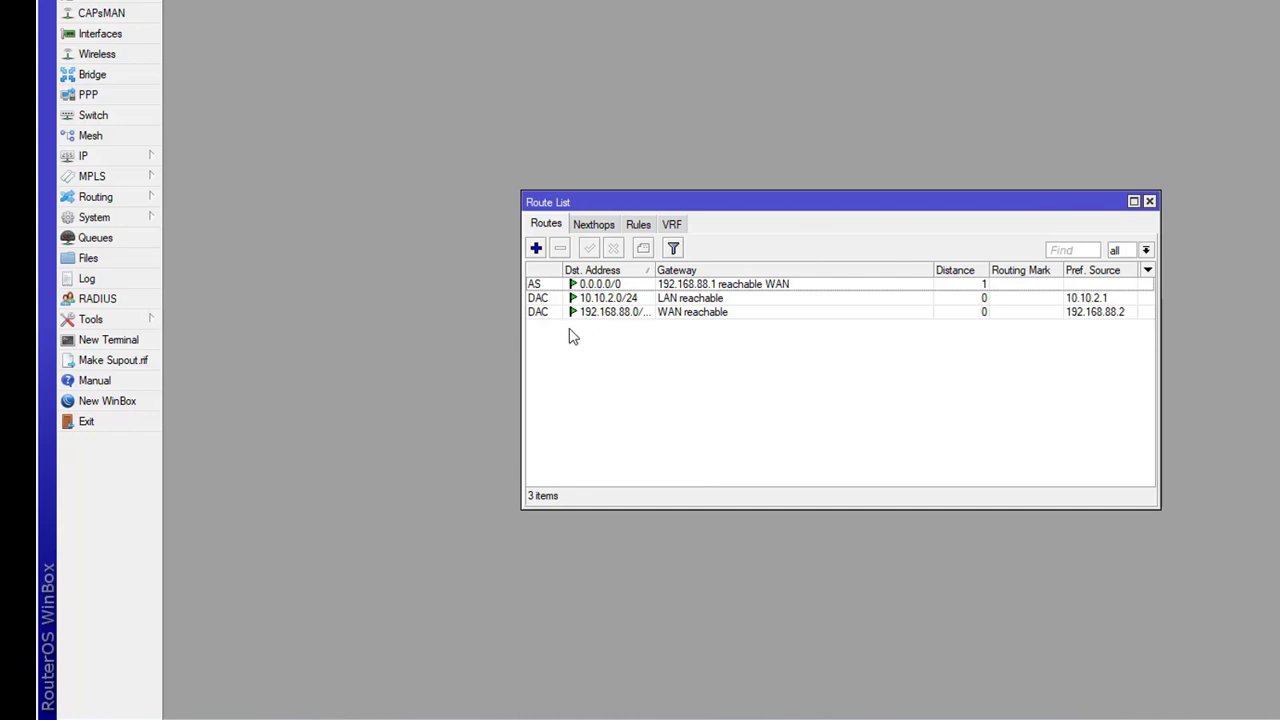
left_click(1150, 202)
Add a firewall NAT rule on chain srcnat with action masquerade
left_click(105, 158)
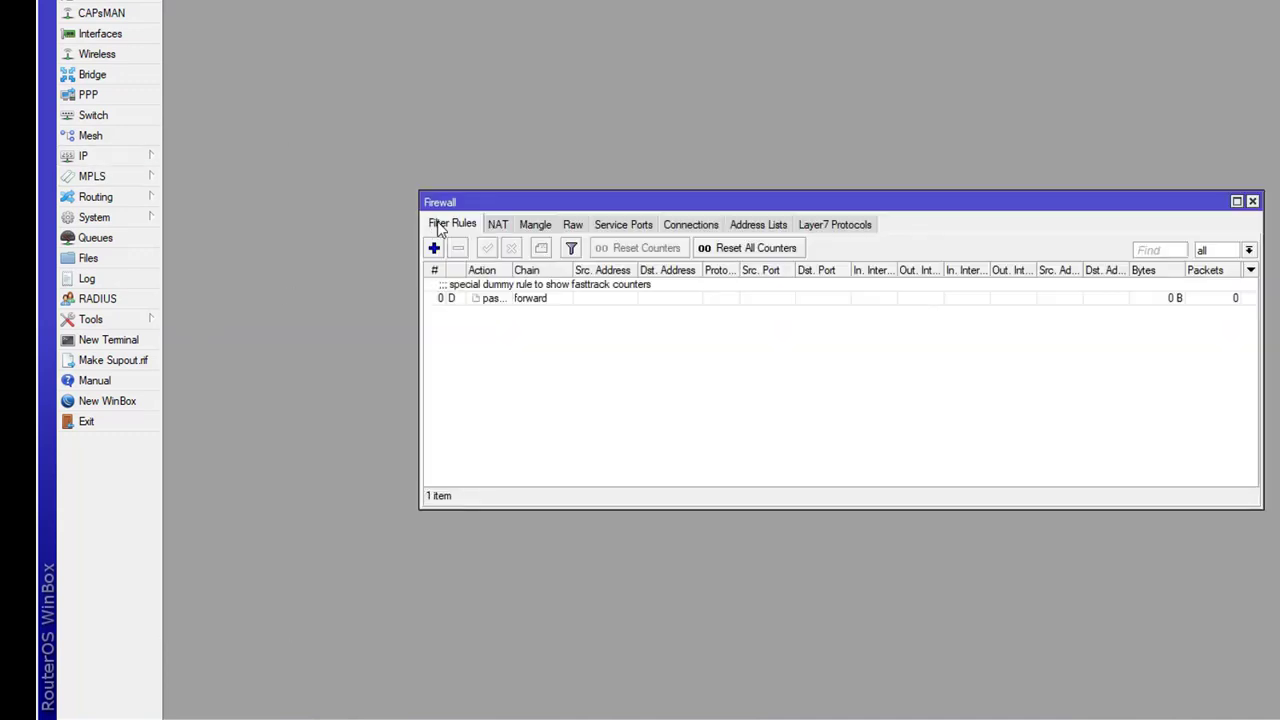
left_click(500, 226)
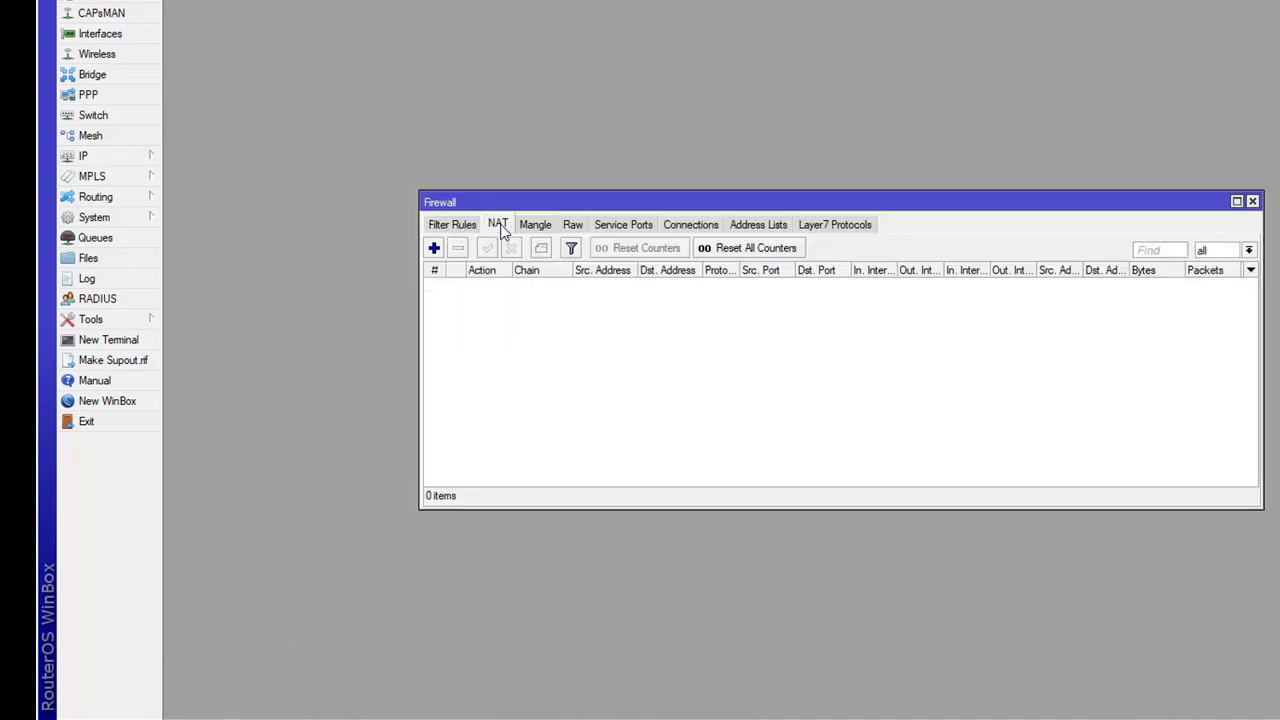
left_click(434, 248)
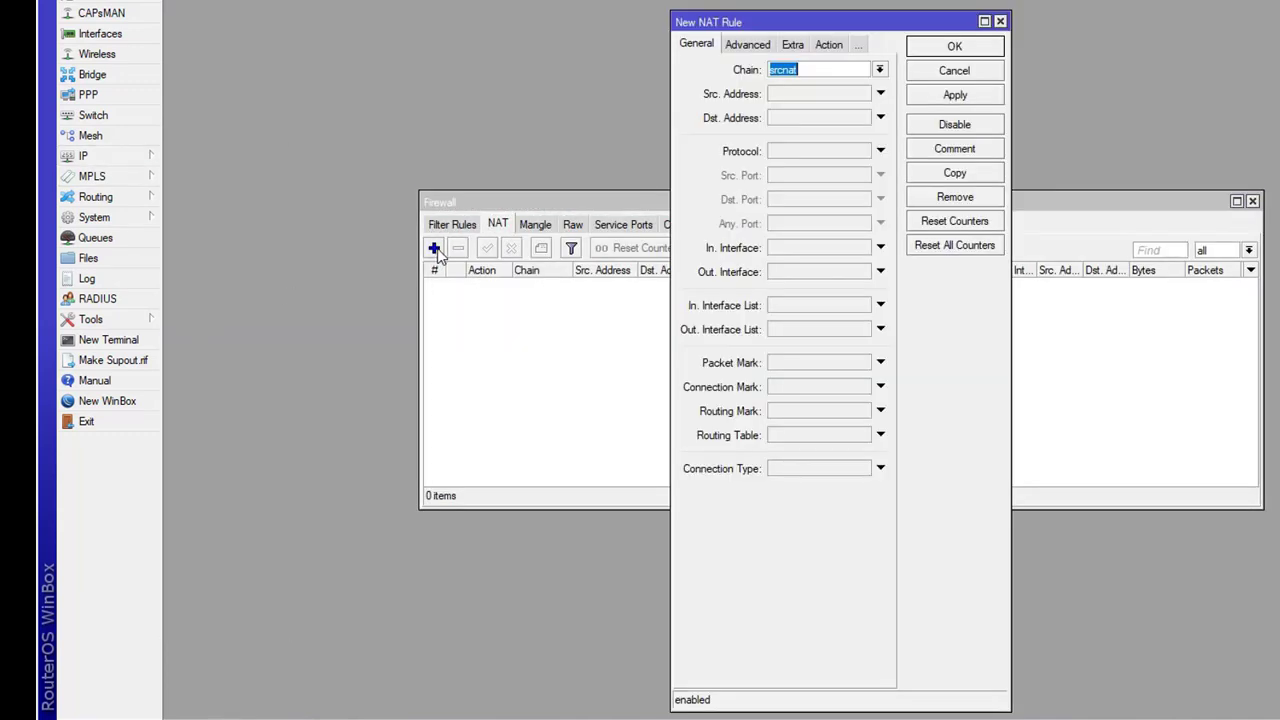
left_click(820, 50)
left_click(879, 70)
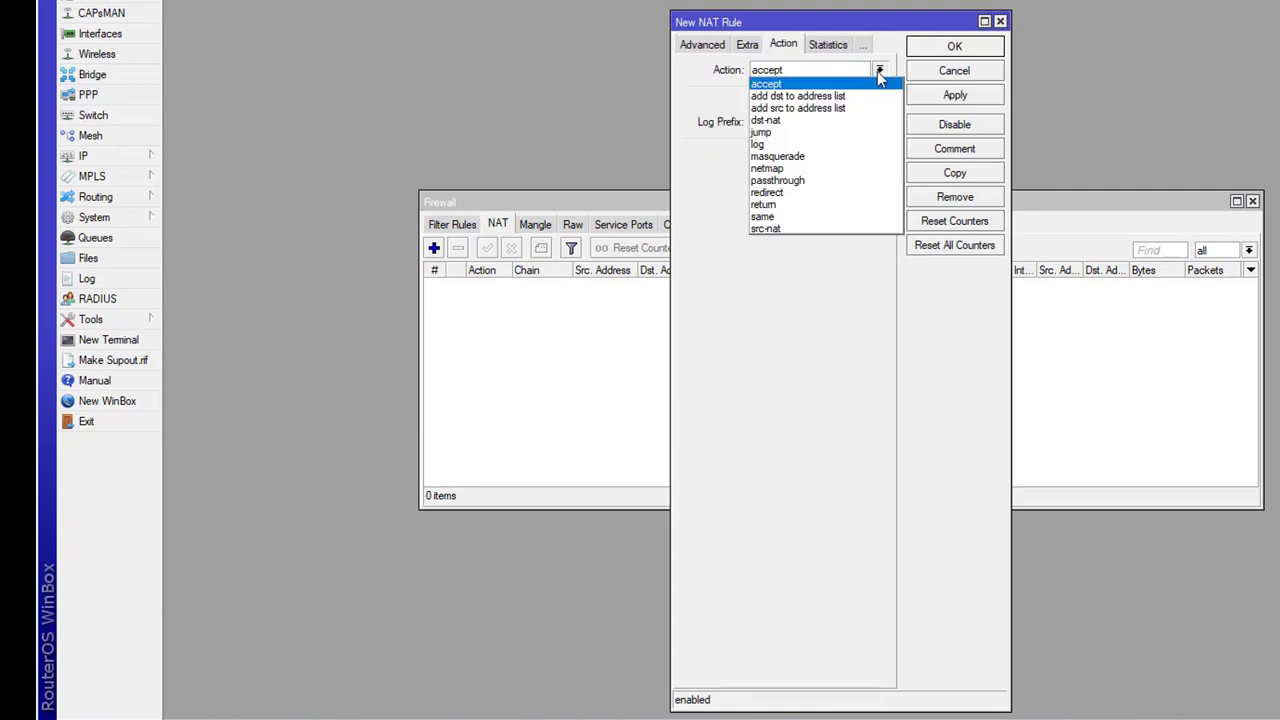
left_click(790, 162)
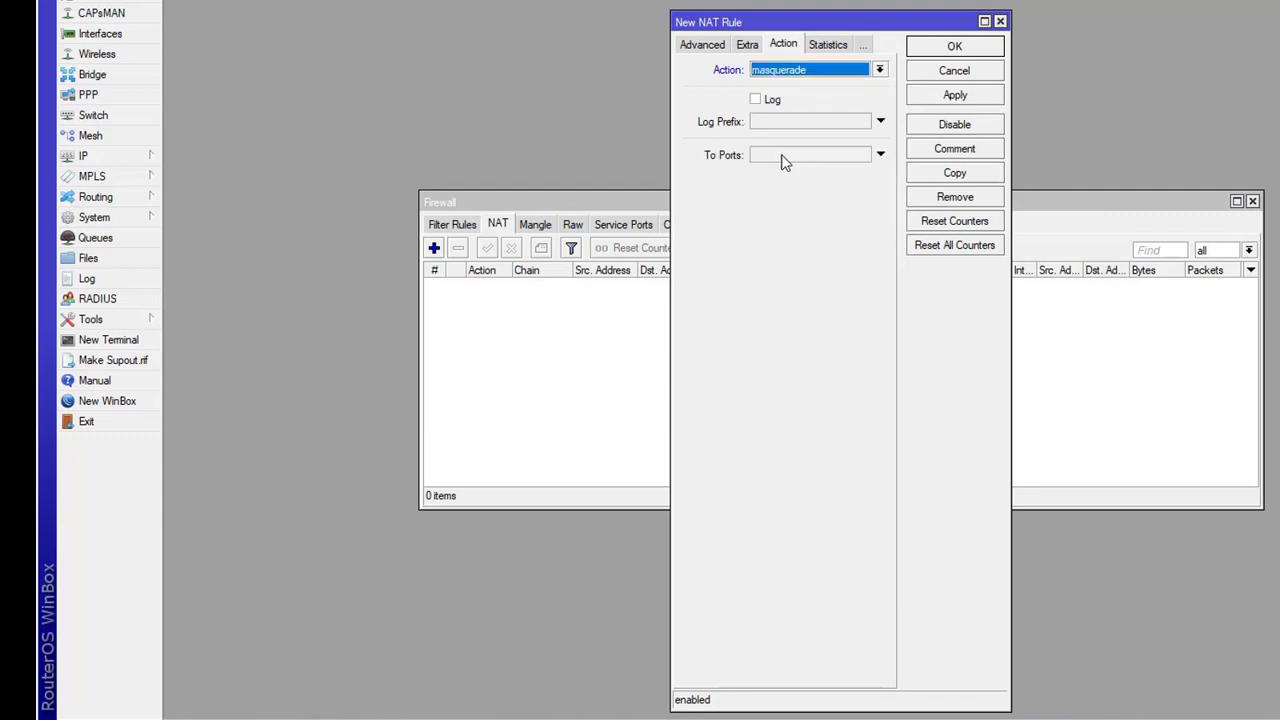
left_click(966, 106)
left_click(955, 46)
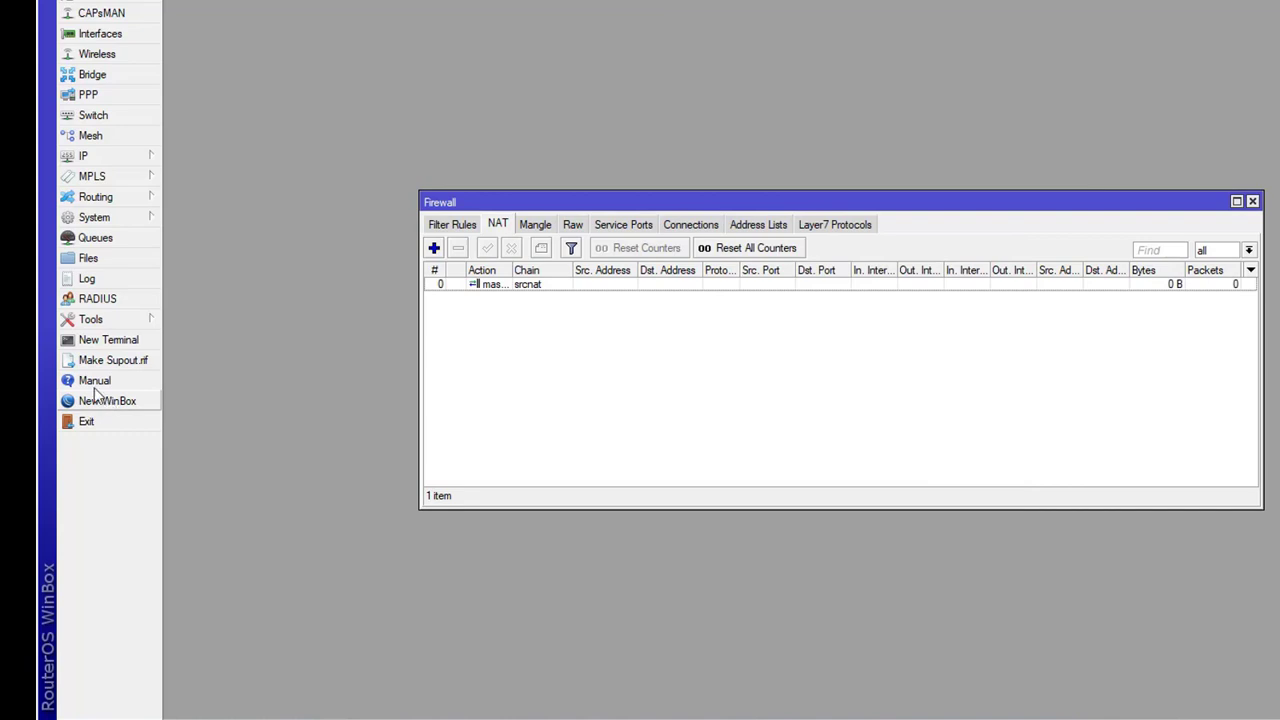
Run ping google.com in a new terminal, stop it after 9 replies, and close it
left_click(100, 340)
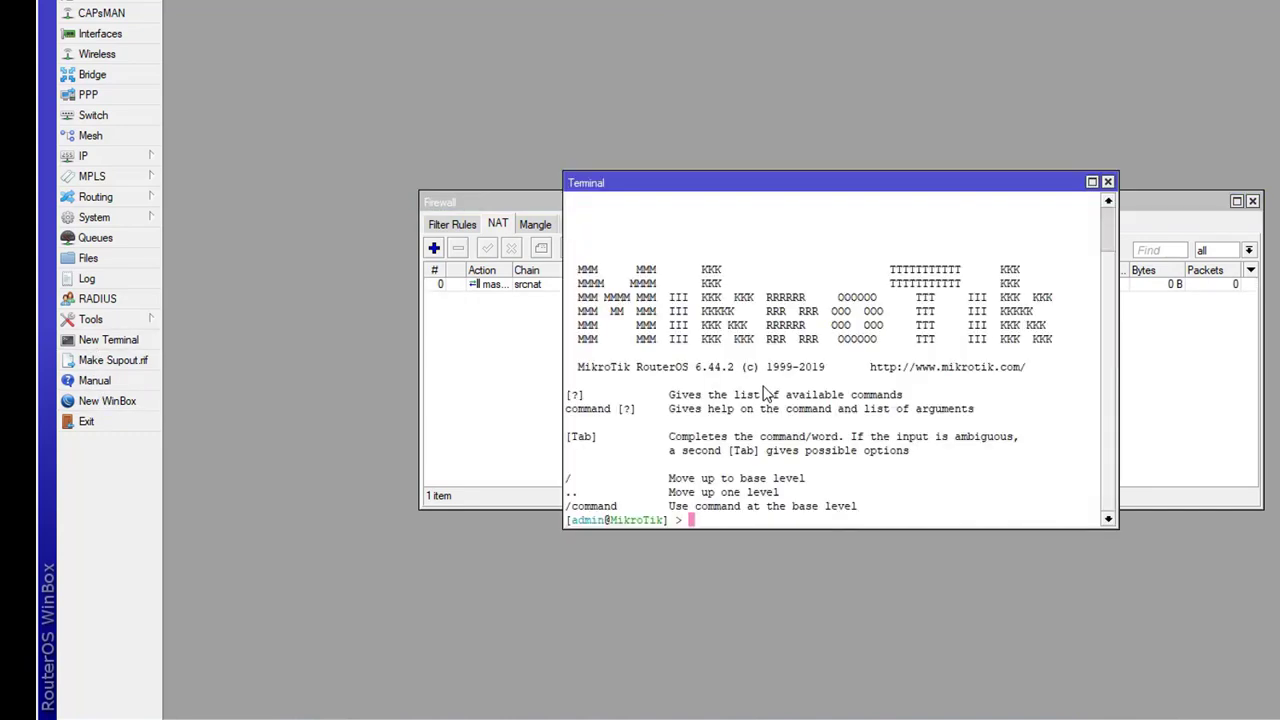
type("ping google.com")
key("Return")
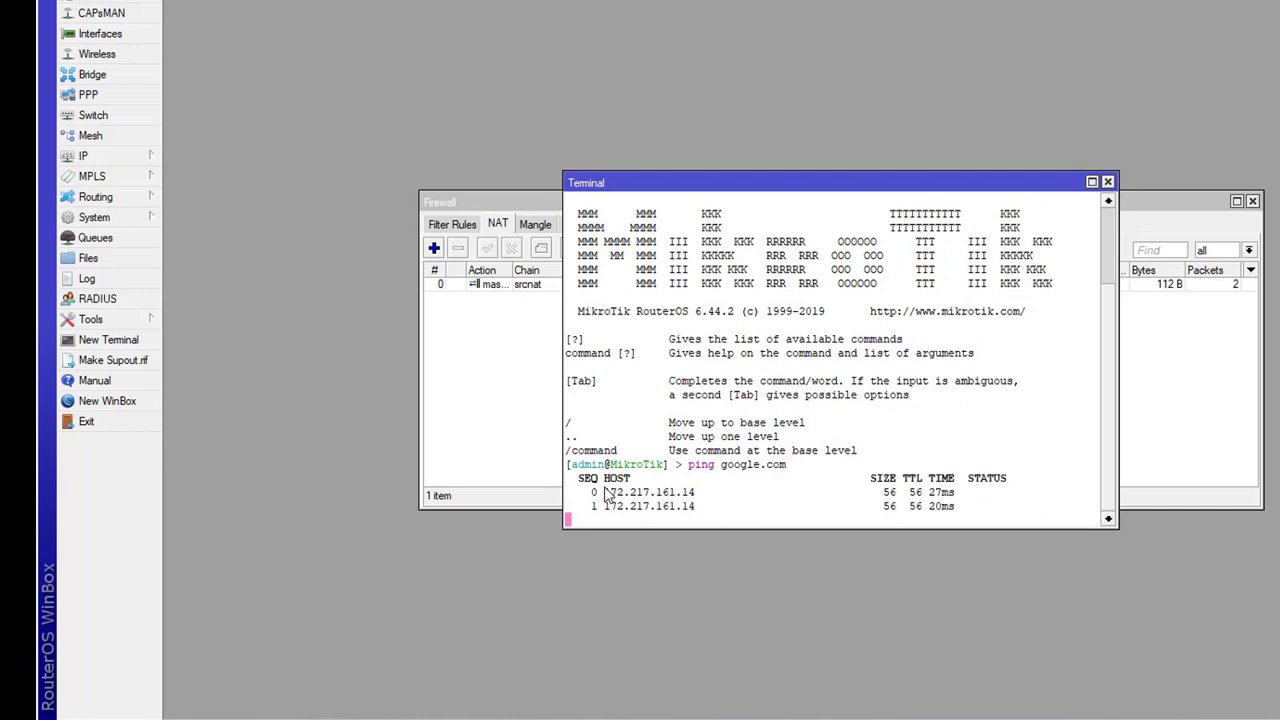
left_click_drag(600, 492, 1023, 517)
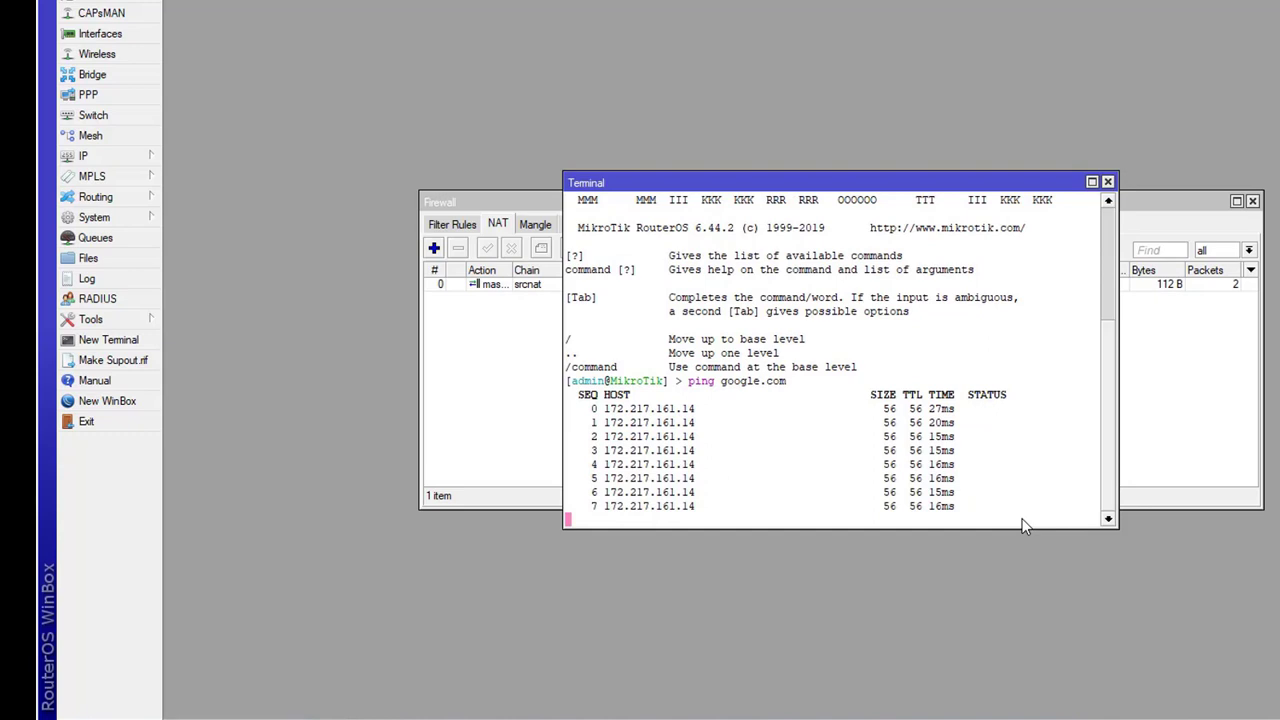
key("ctrl+c")
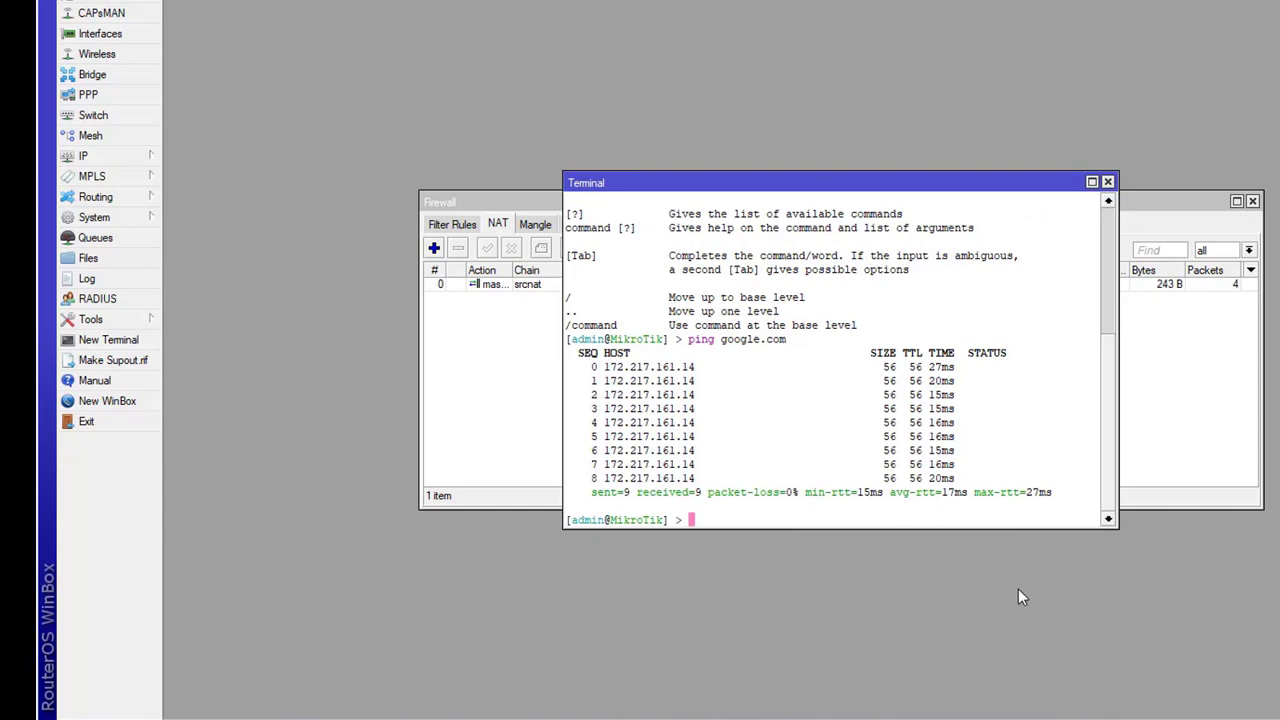
left_click_drag(855, 521, 800, 514)
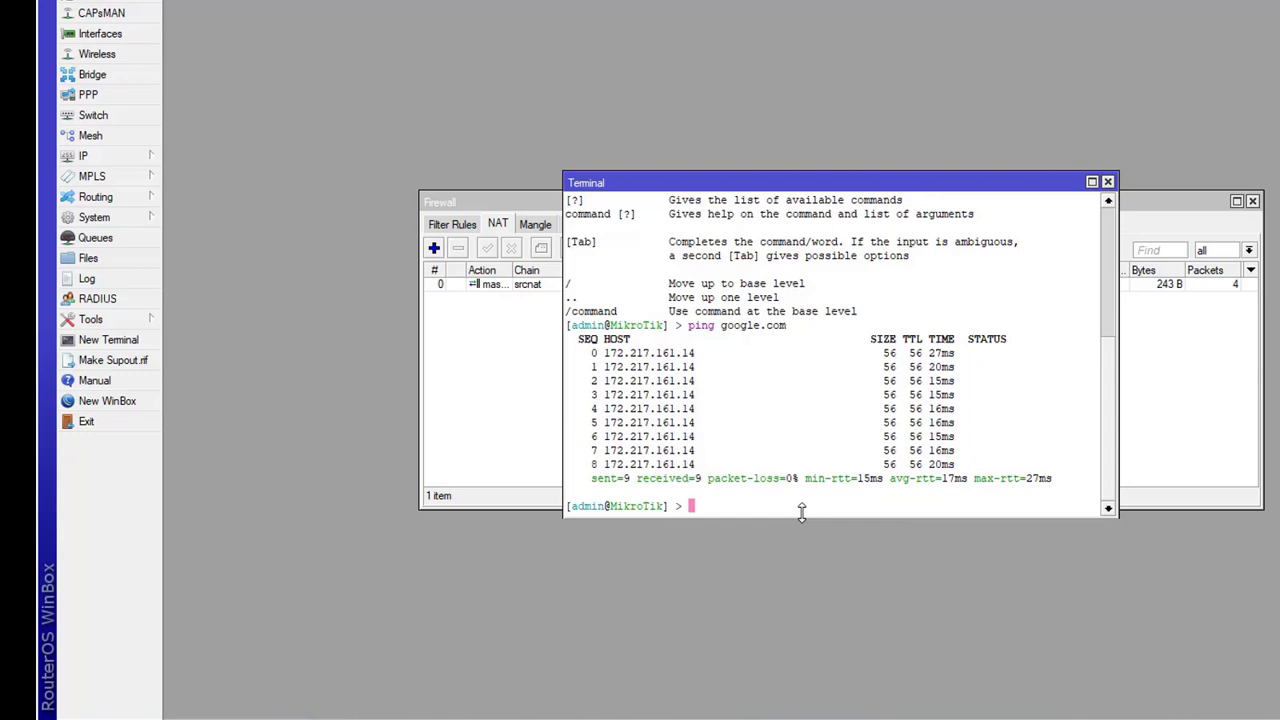
left_click(1107, 181)
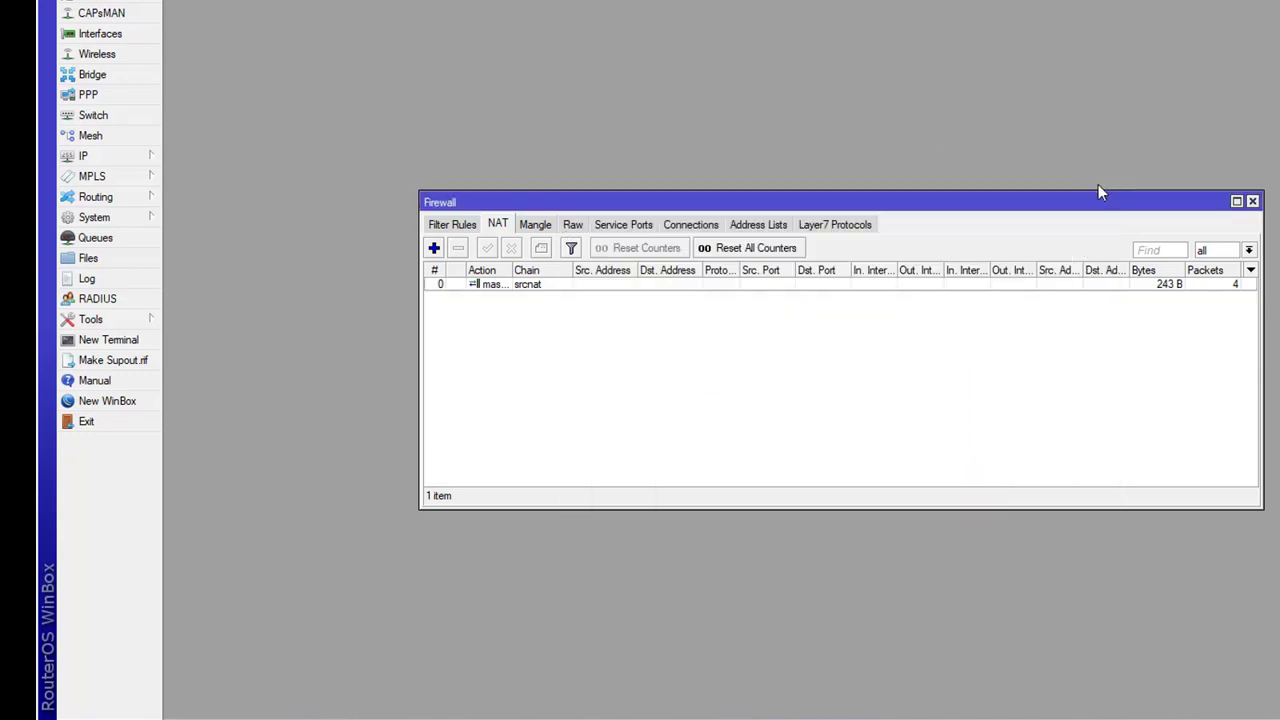
Start DHCP Setup on LAN, accepting address space 10.10.2.0/24 and gateway 10.10.2.1
left_click(1252, 201)
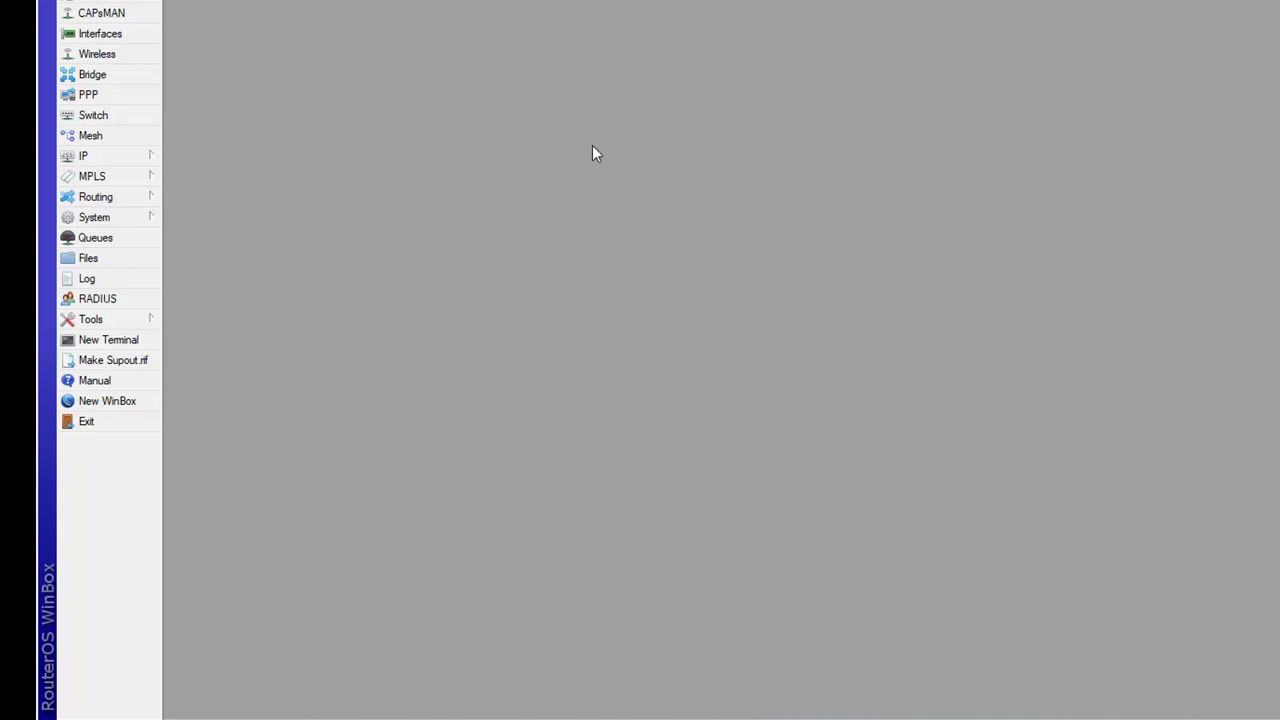
left_click(86, 157)
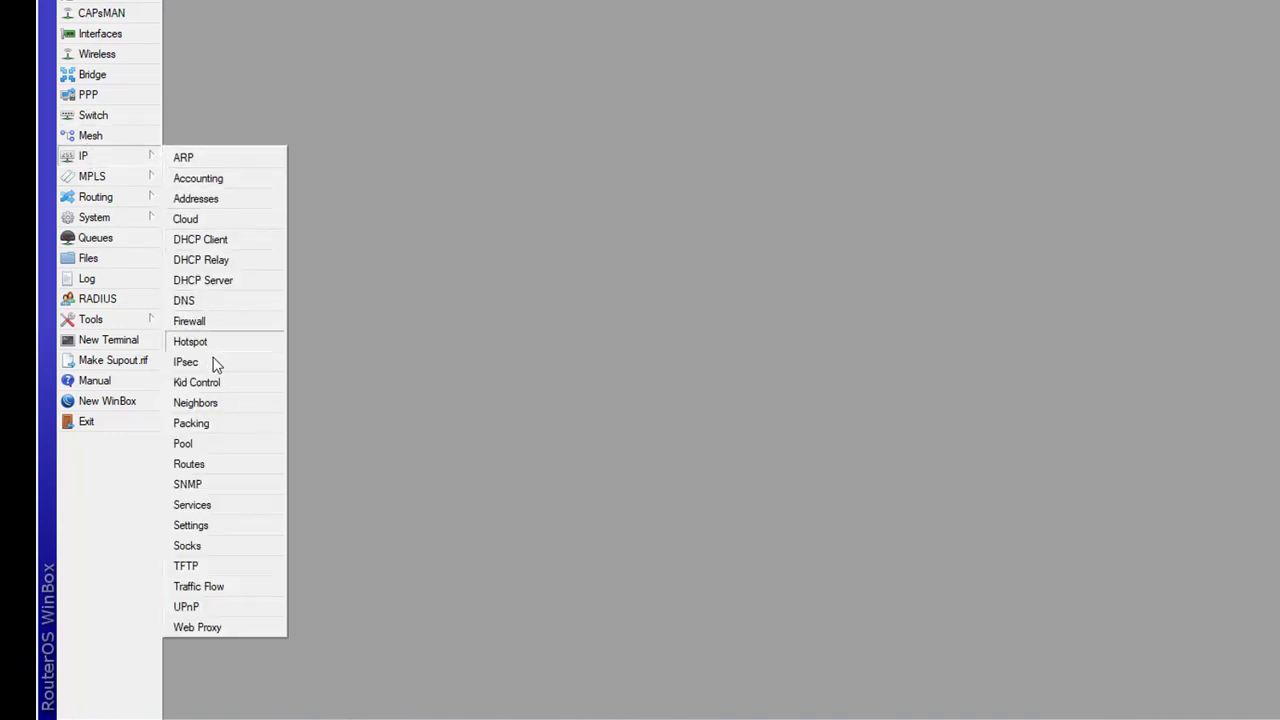
left_click(203, 281)
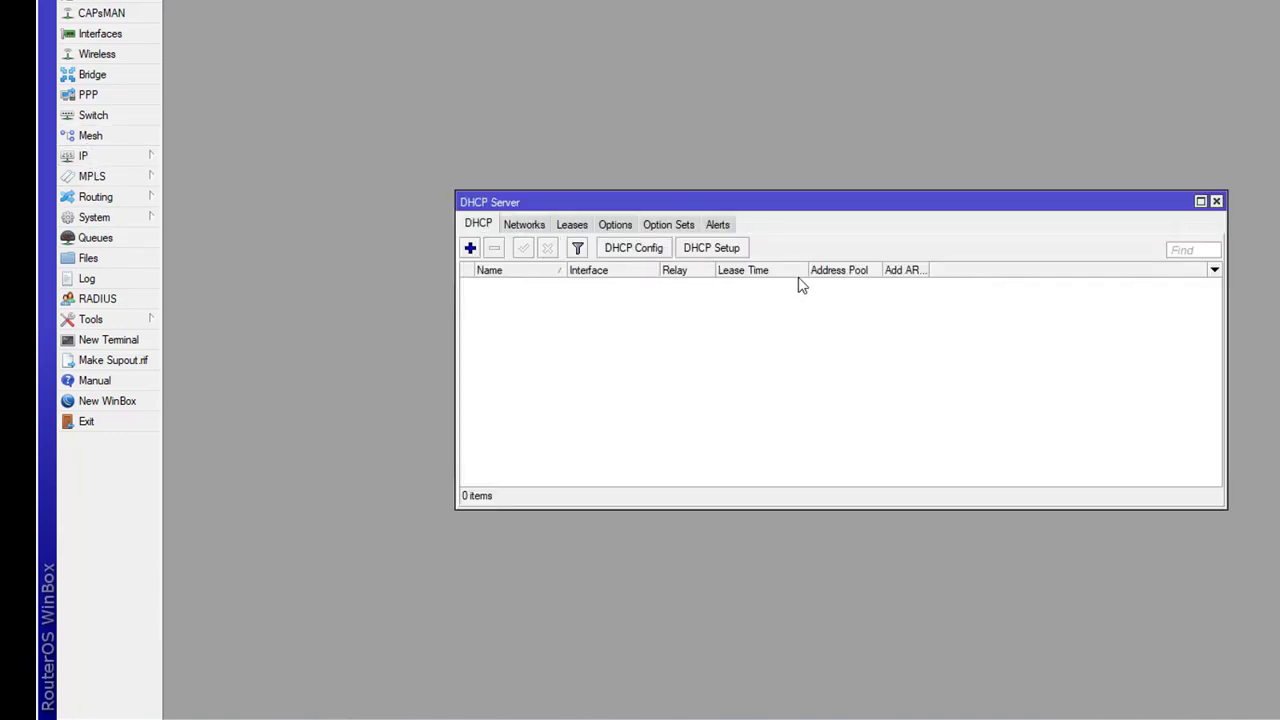
left_click(706, 255)
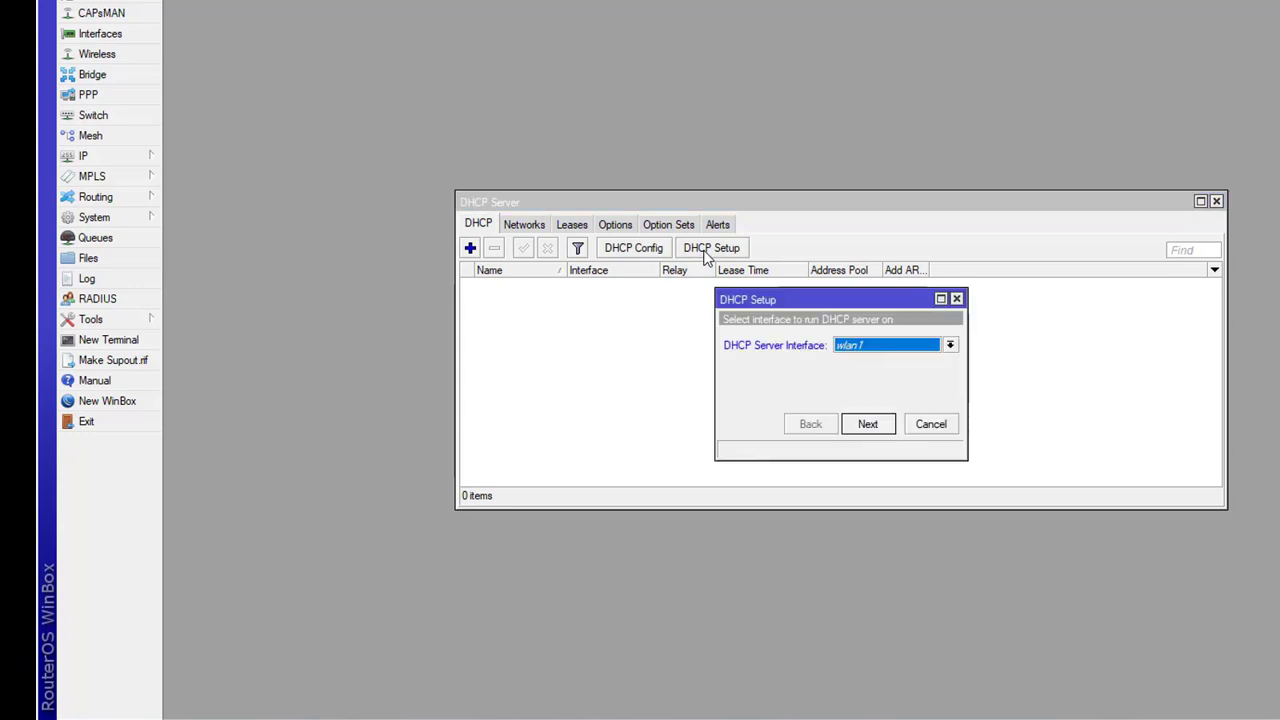
left_click(946, 350)
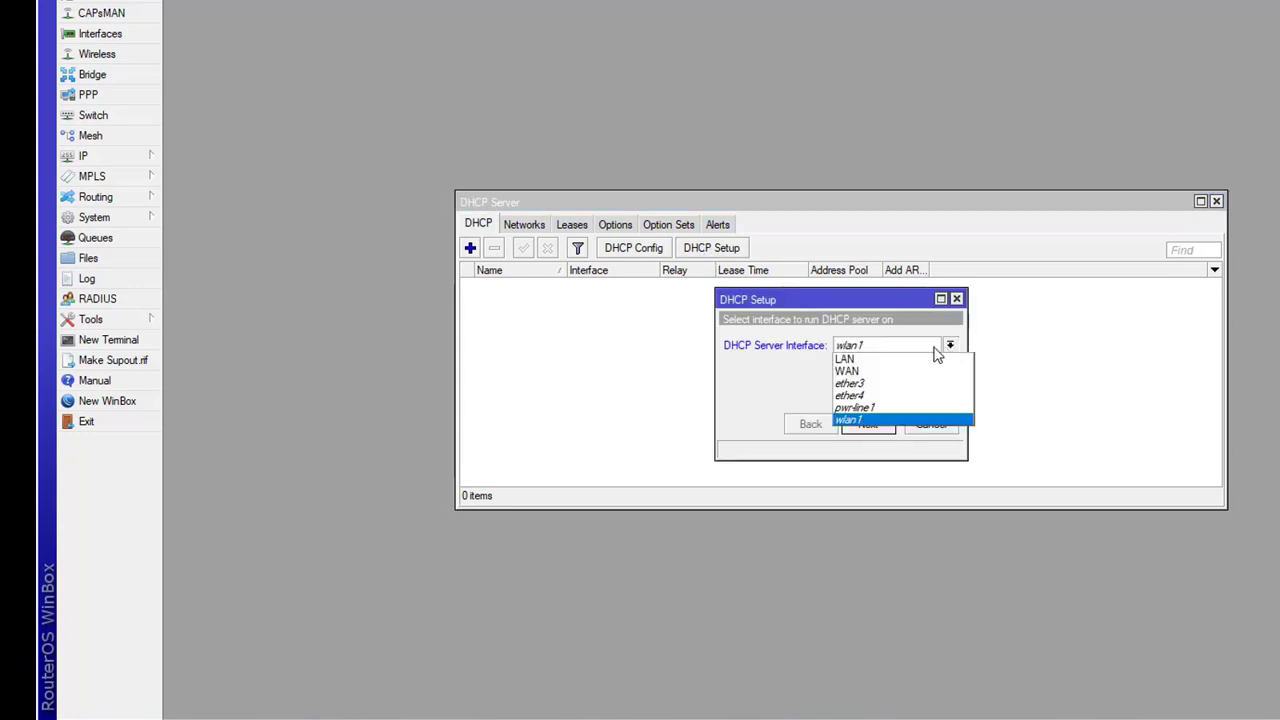
left_click(860, 359)
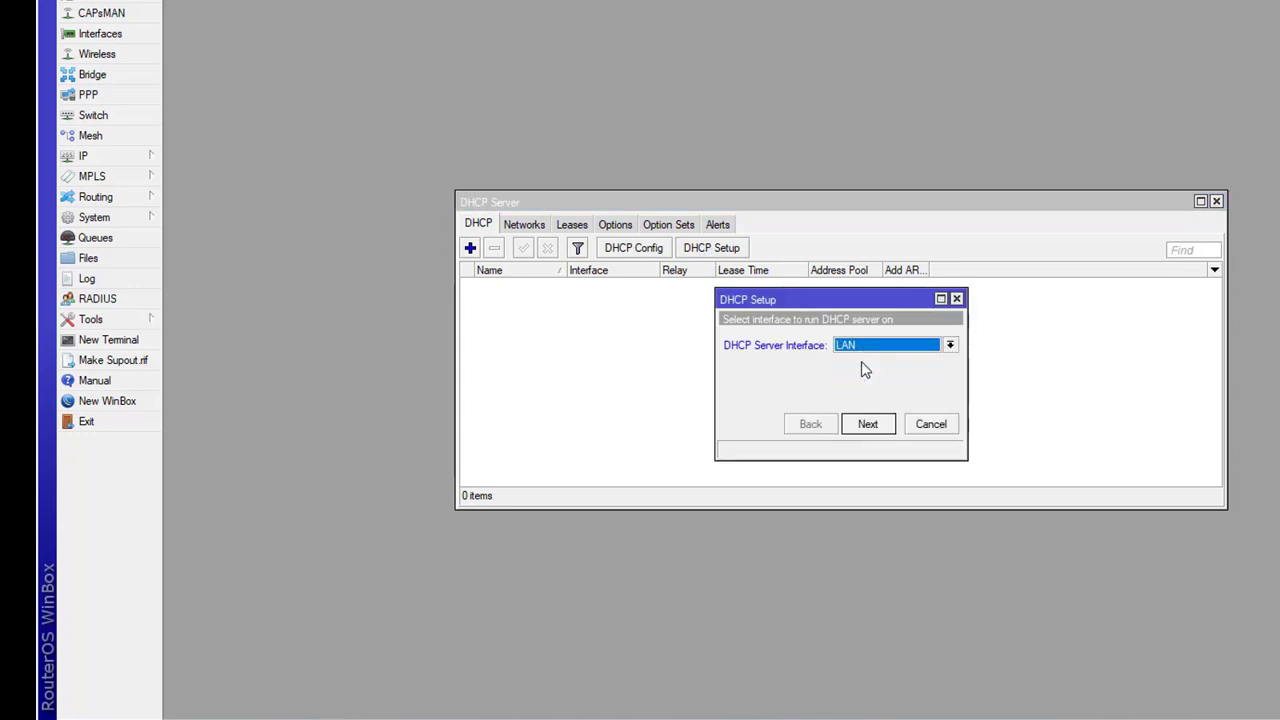
left_click(868, 426)
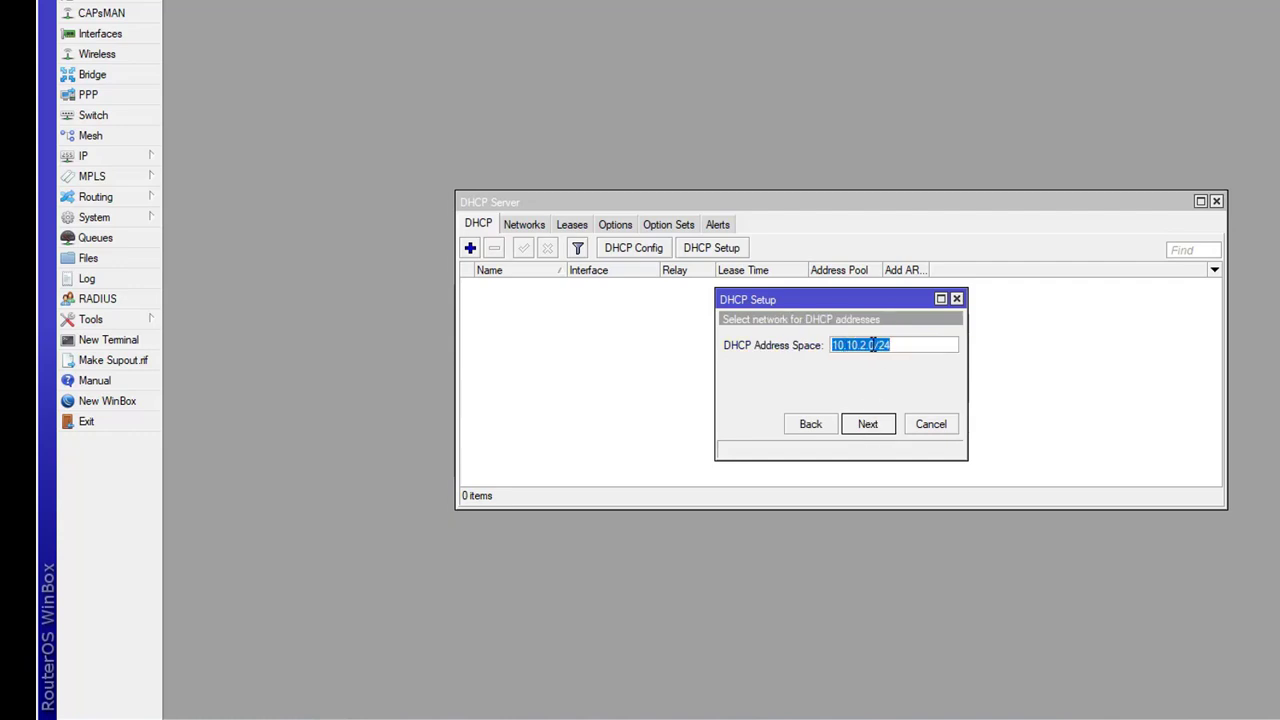
left_click(868, 425)
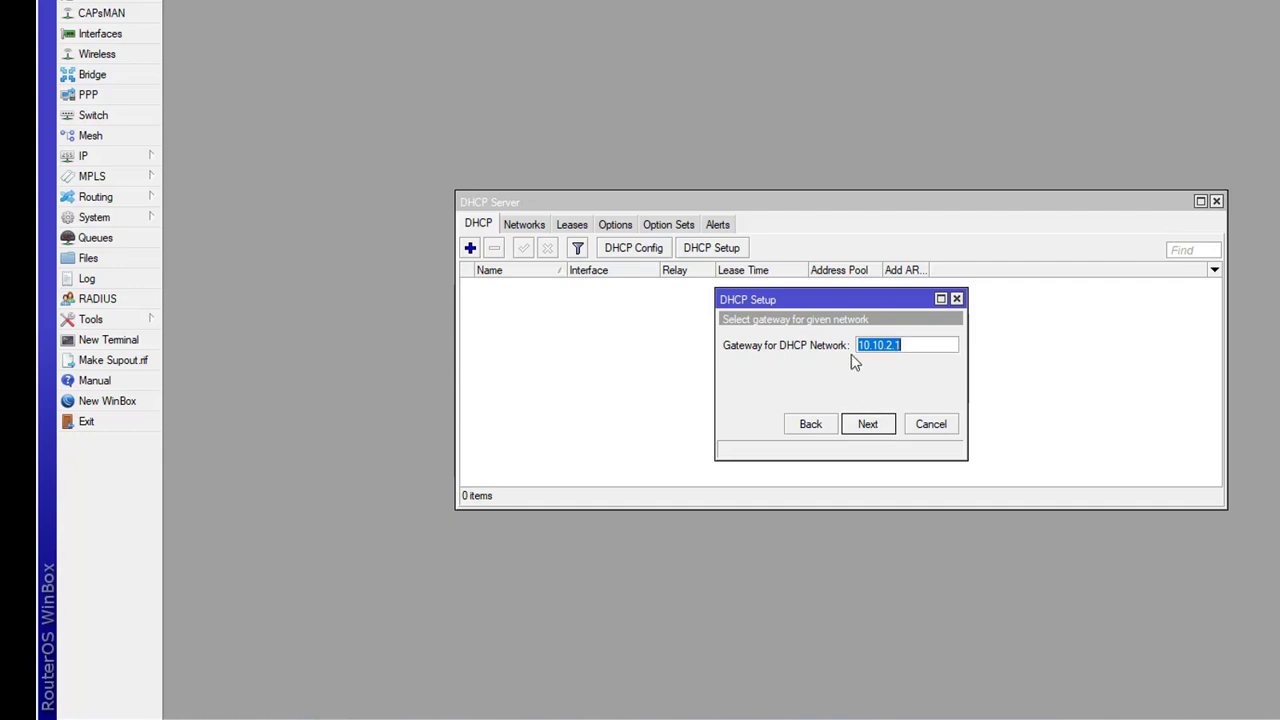
left_click(867, 424)
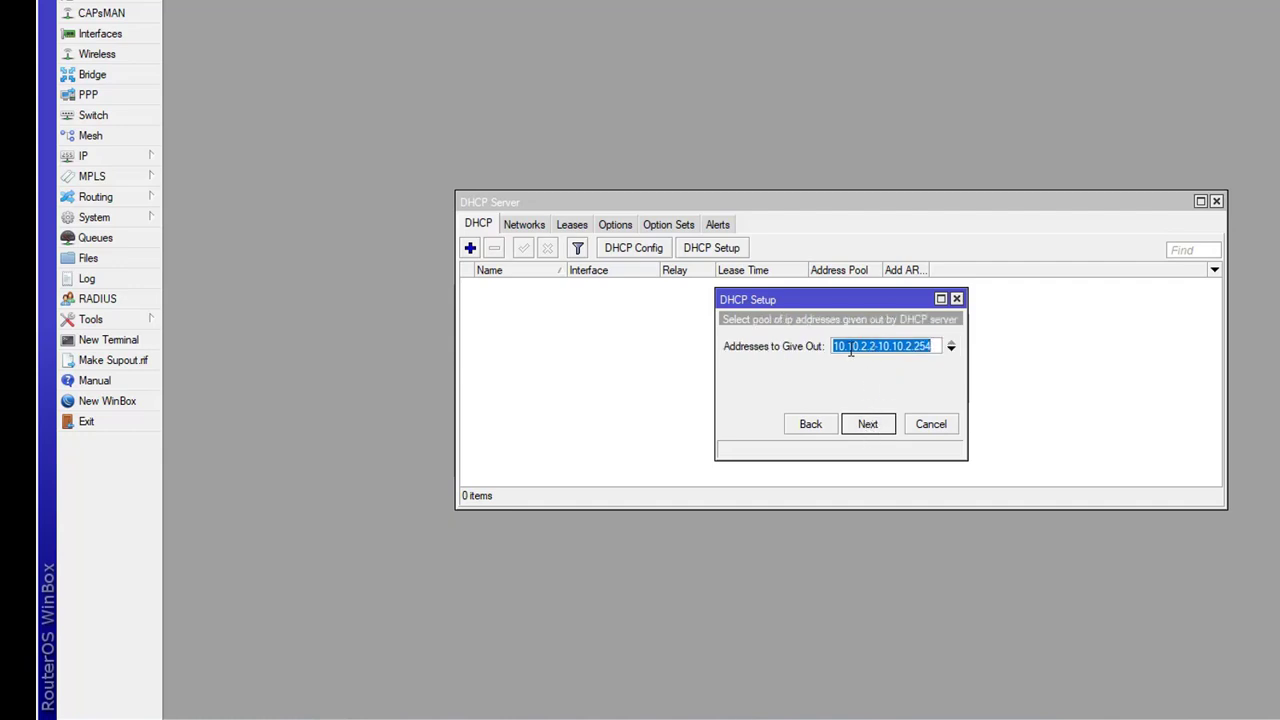
Edit the end of the address pool range, accept the DNS servers, and reposition the window
left_click(848, 346)
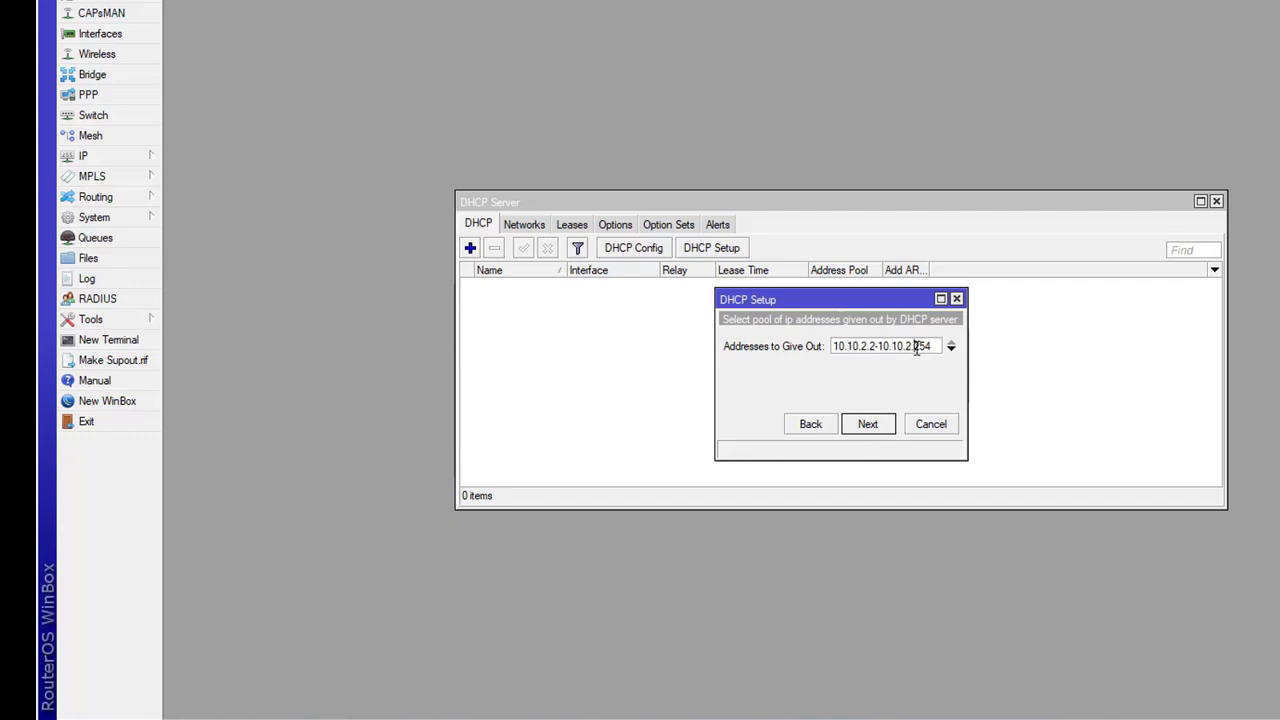
left_click_drag(914, 346, 937, 346)
type("2")
left_click(868, 424)
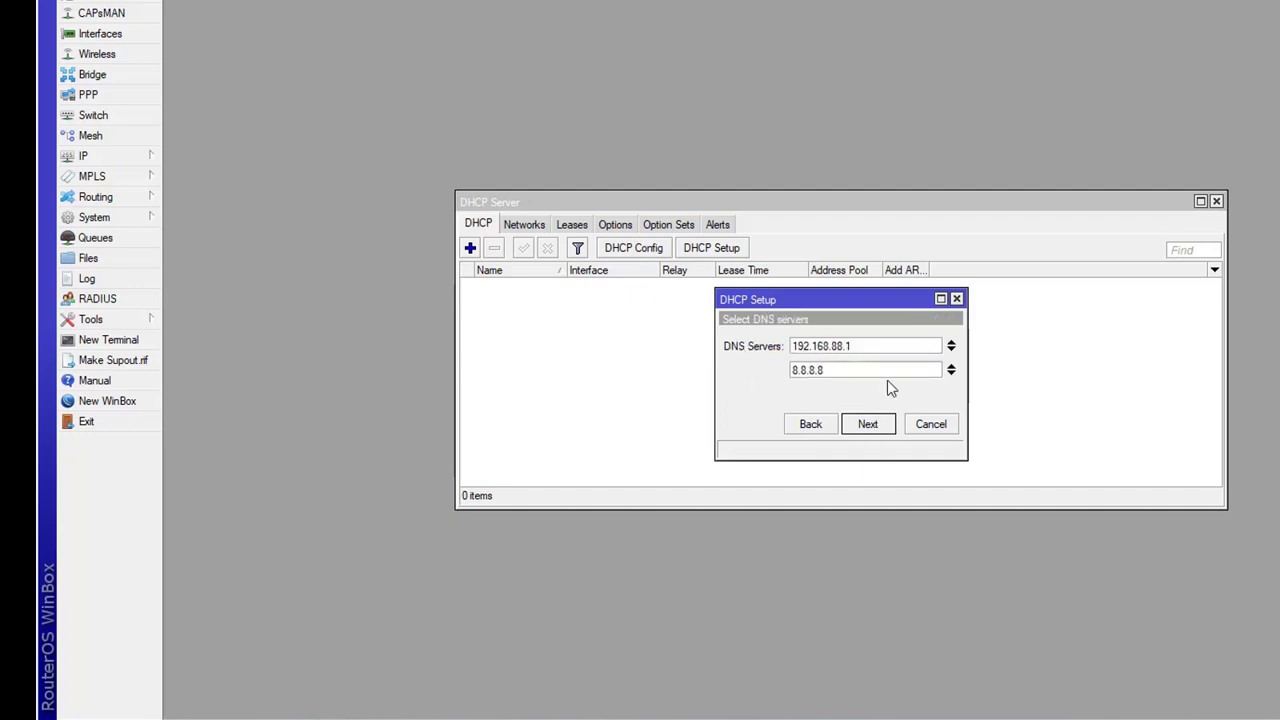
left_click(868, 424)
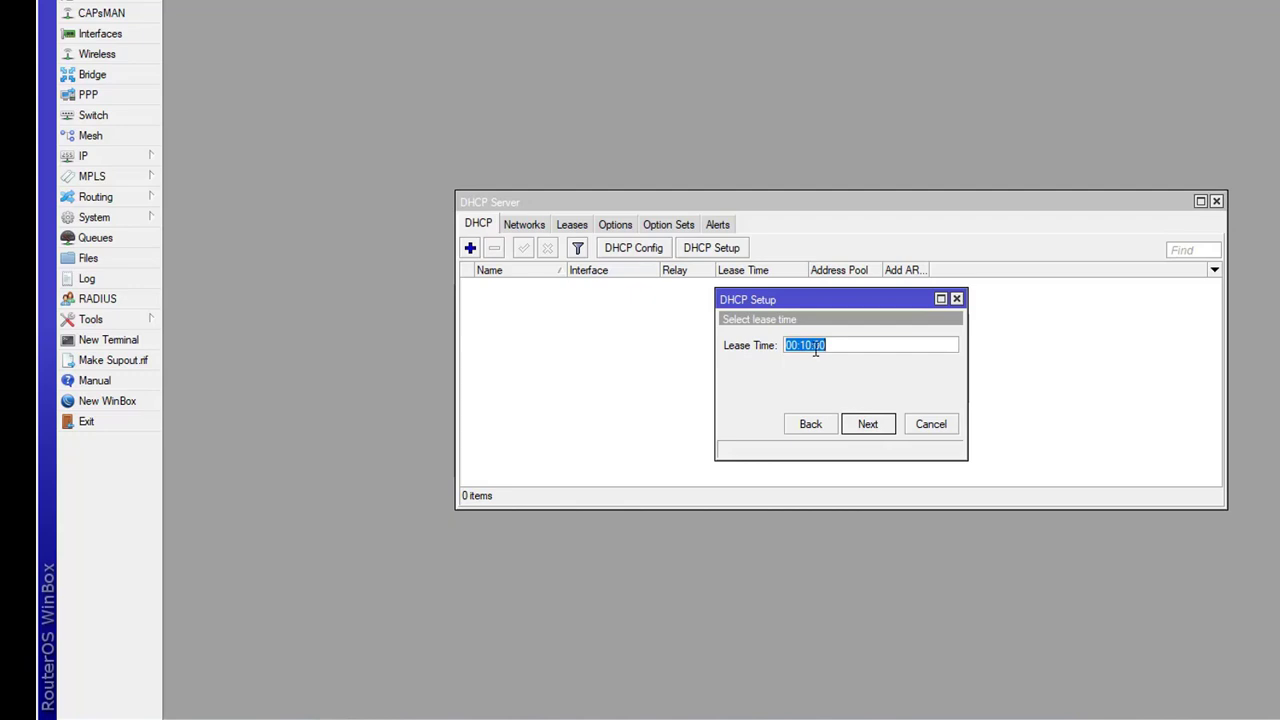
left_click(712, 351)
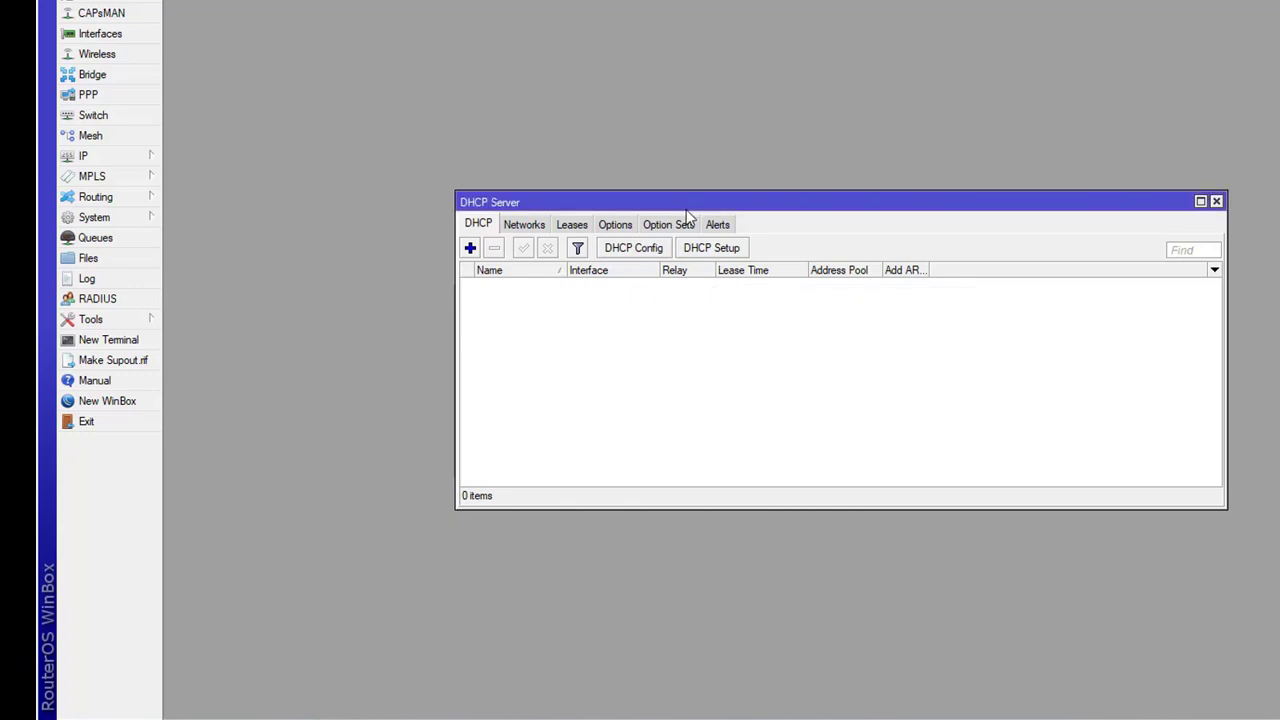
left_click_drag(692, 207, 671, 181)
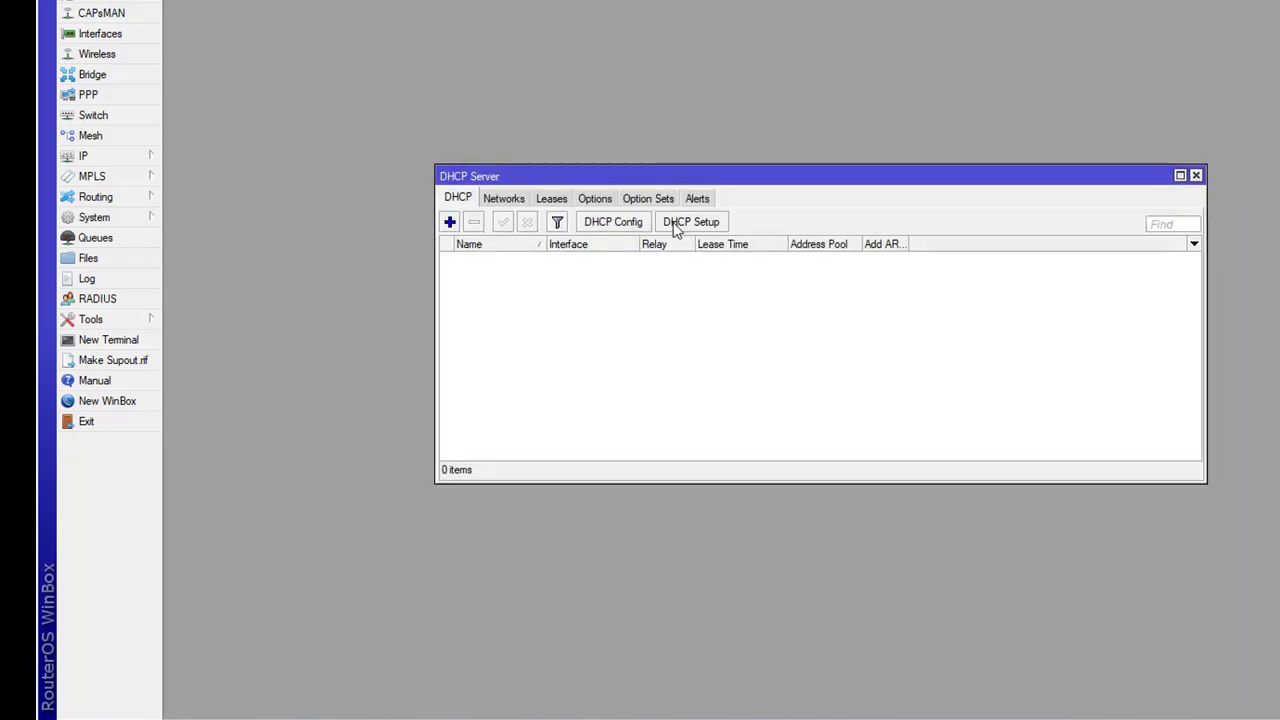
Finish DHCP setup with a 00:15:00 lease time and check the bound 10.10.2.25 lease
left_click(689, 222)
left_click(804, 344)
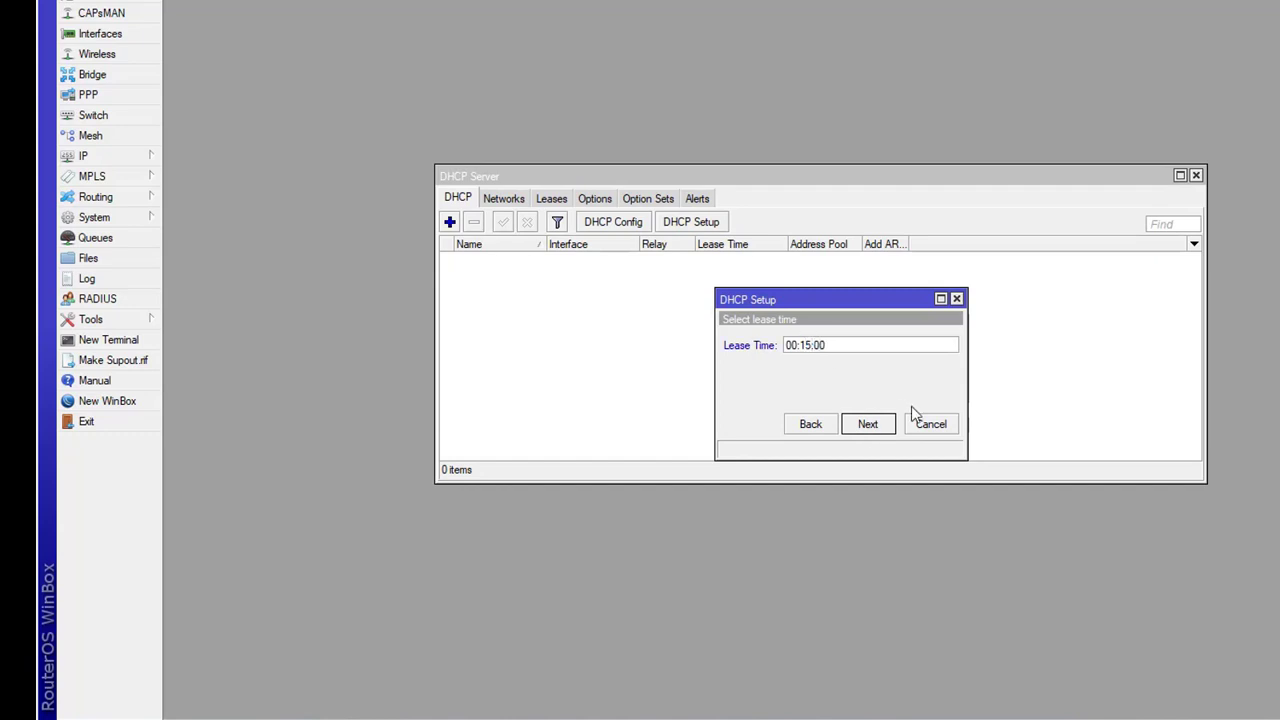
left_click(865, 432)
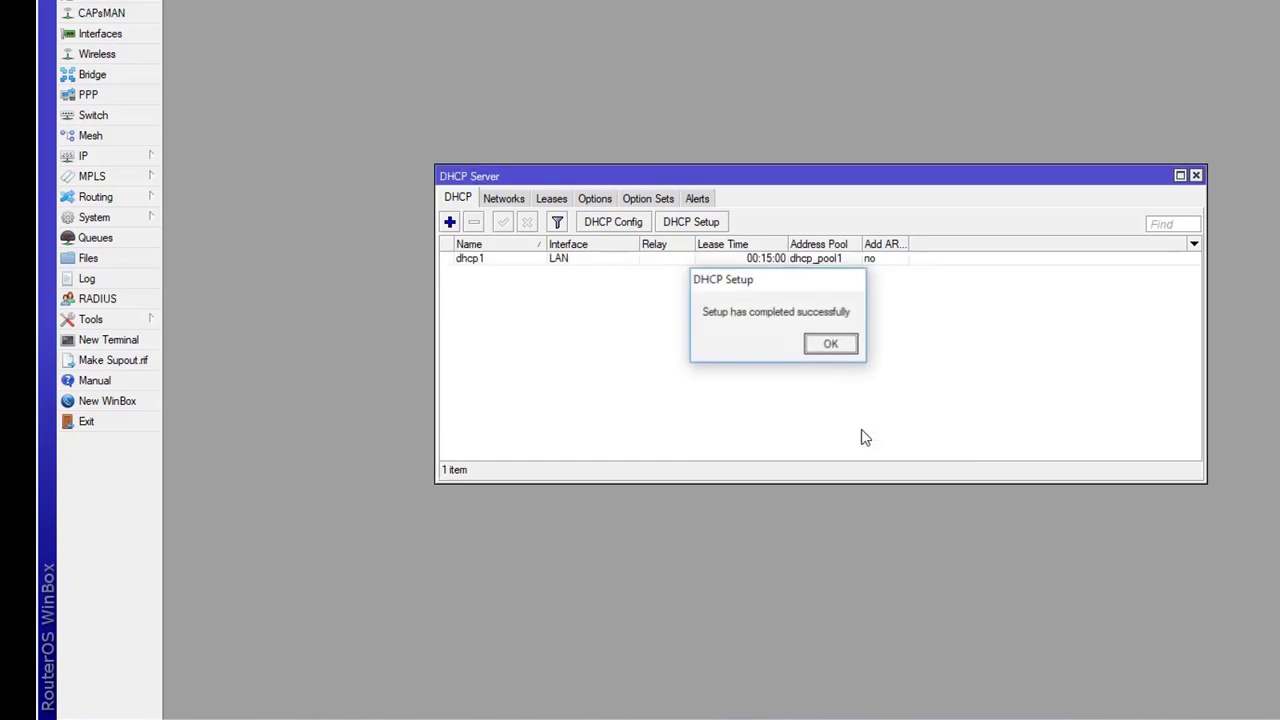
left_click(830, 345)
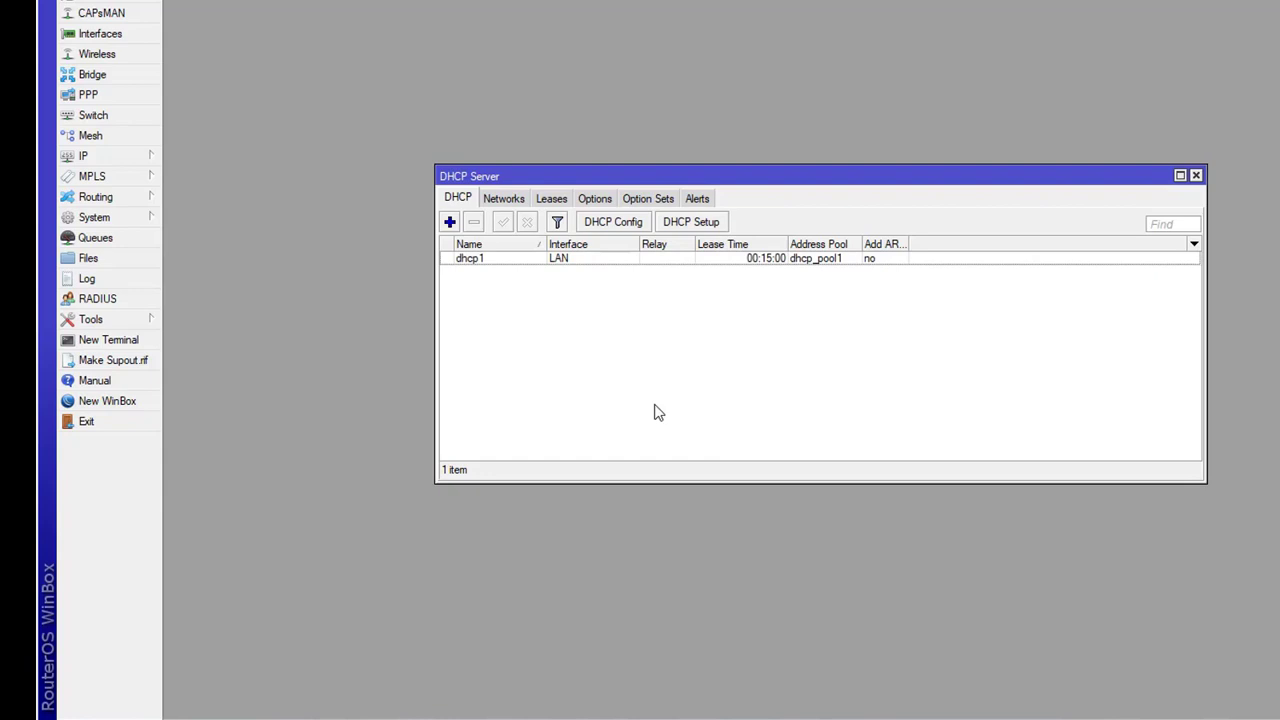
left_click(551, 203)
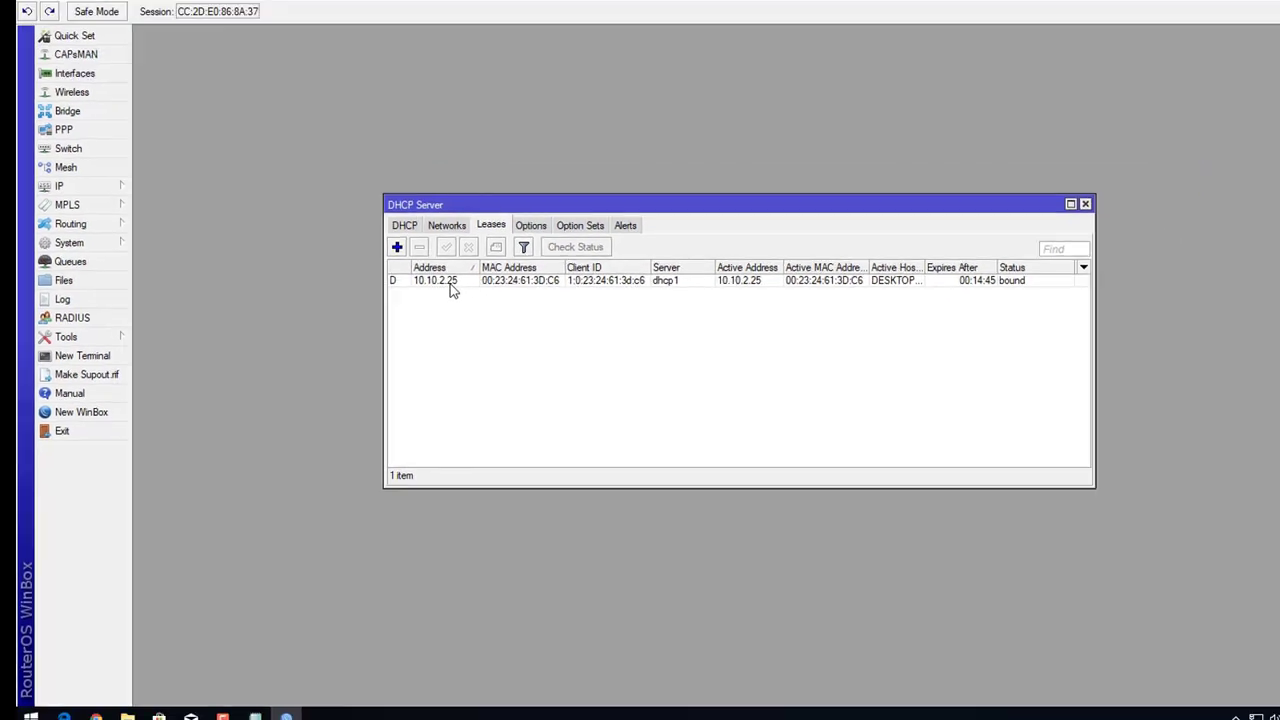
Launch Command Prompt via the Run box and run ipconfig to check the PC's address
key("super+r")
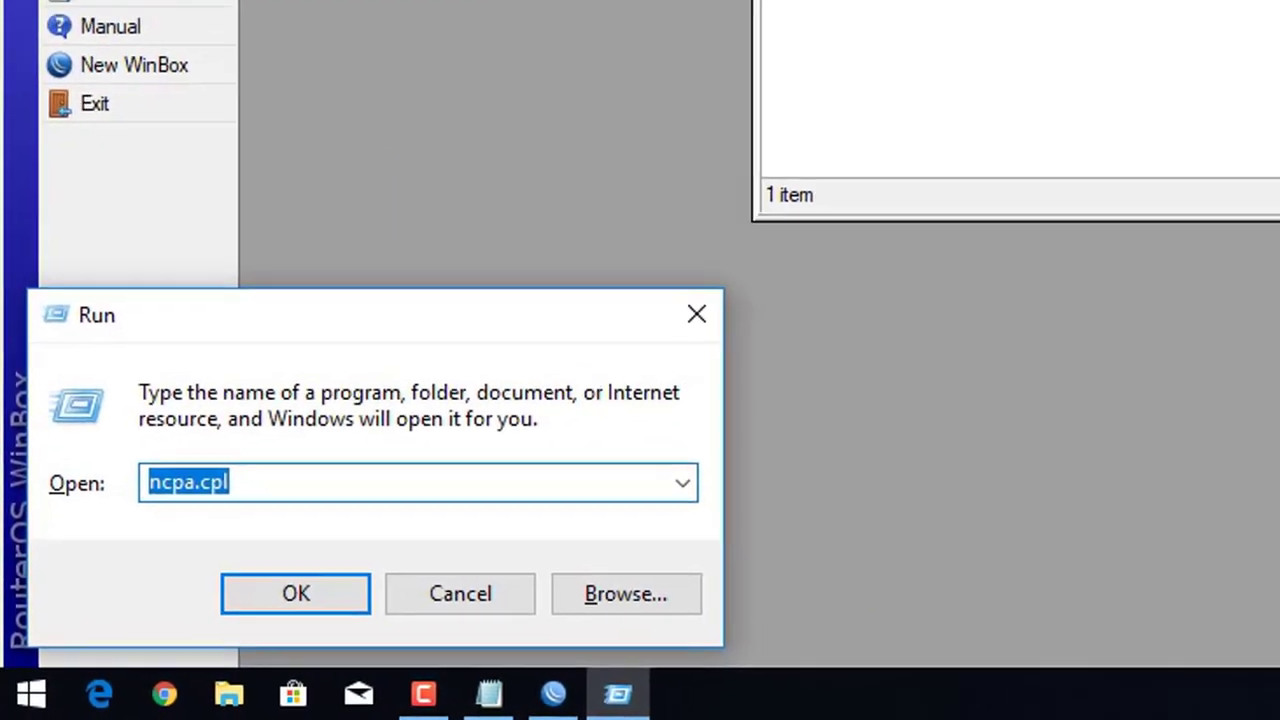
type("cmd")
key("Return")
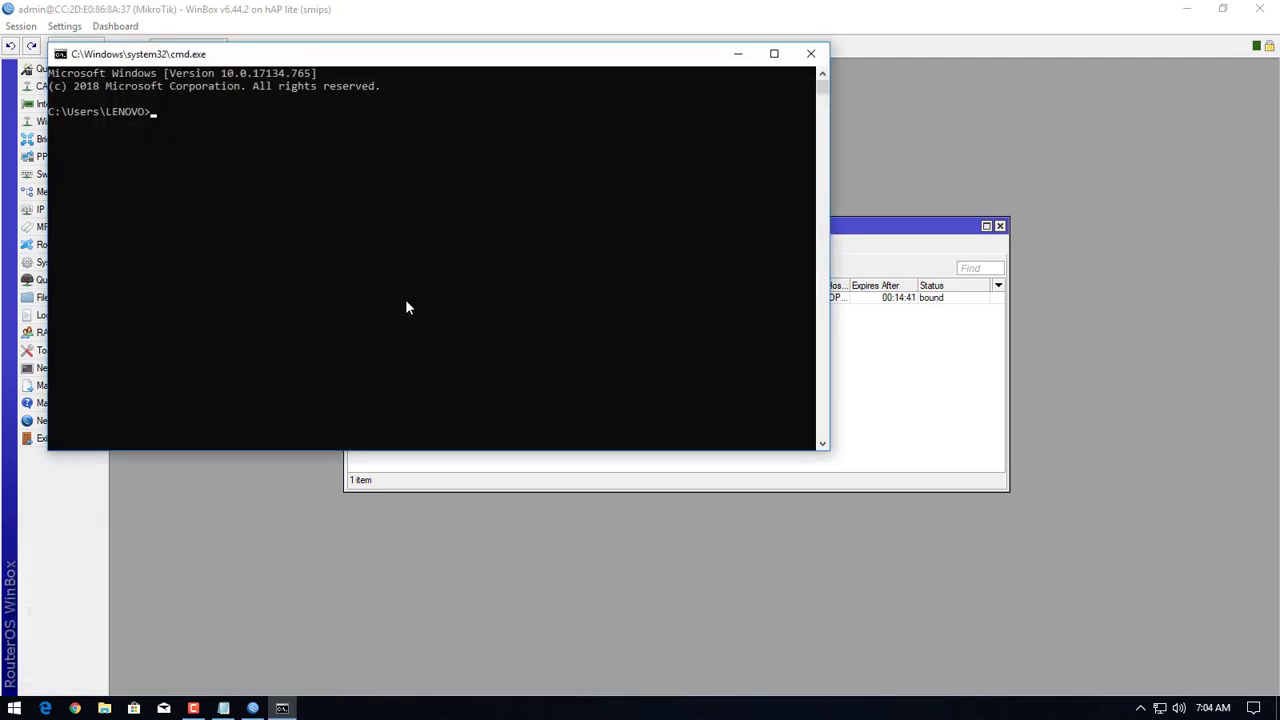
type("ipconfig")
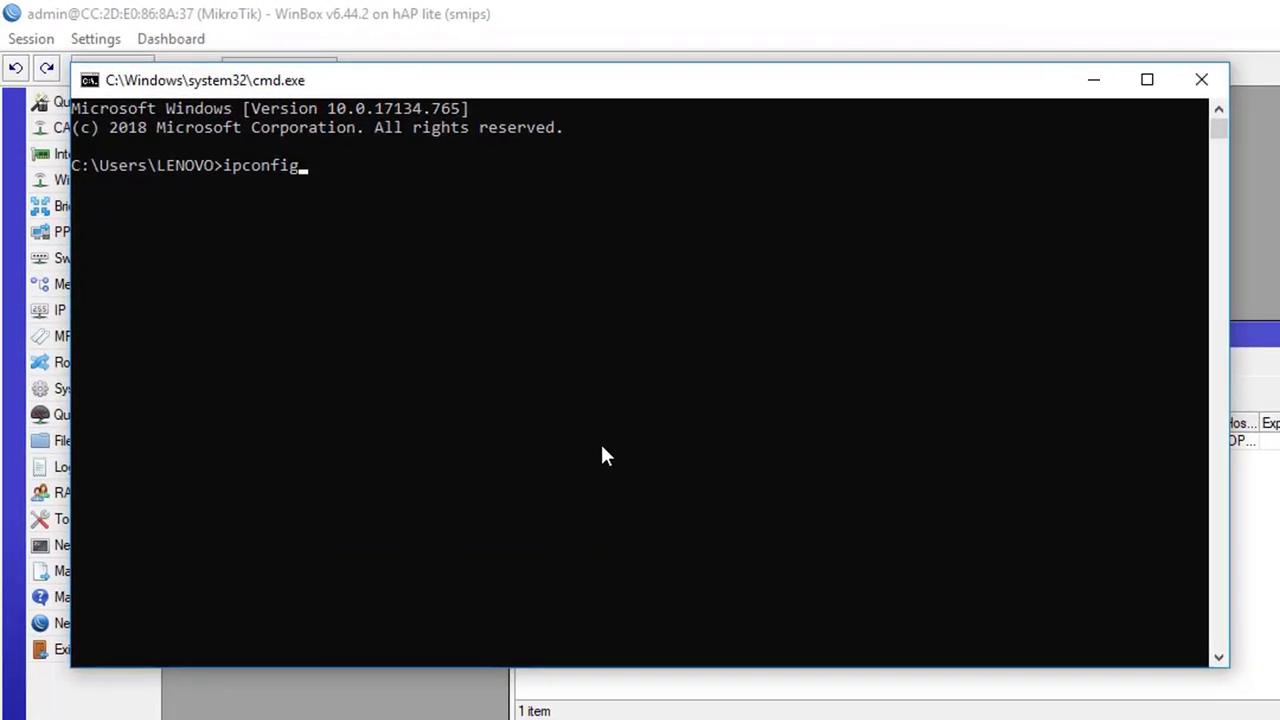
key("Return")
Highlight the PC's IPv4 address 10.10.2.25, reposition the console, and return to a clean prompt
left_click_drag(440, 337, 545, 338)
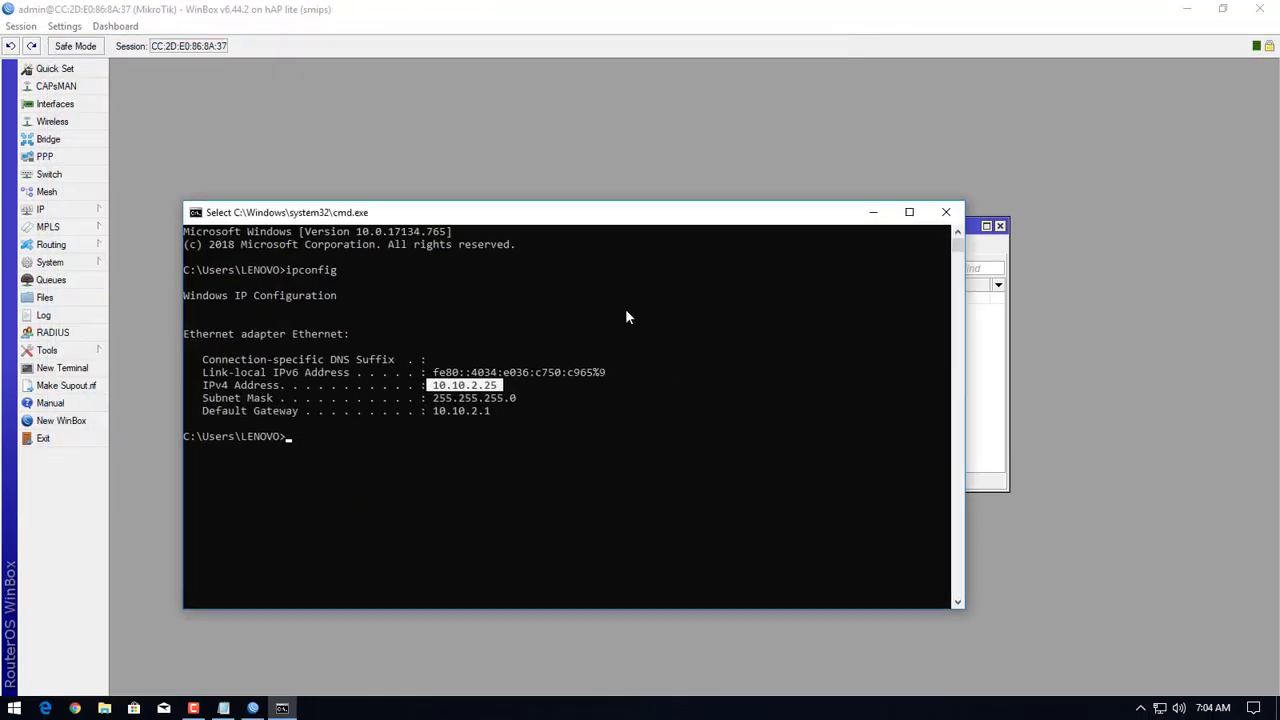
left_click_drag(608, 80, 745, 290)
left_click_drag(638, 353, 628, 347)
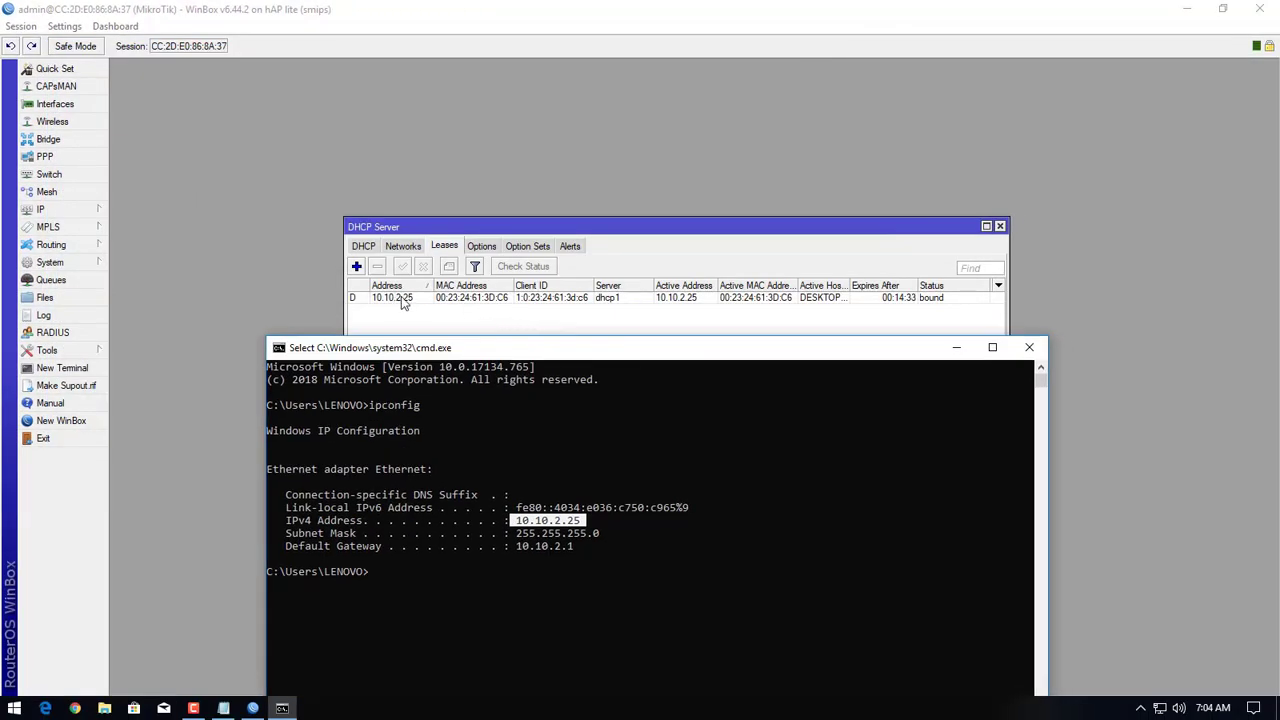
left_click_drag(535, 353, 500, 149)
left_click(560, 368)
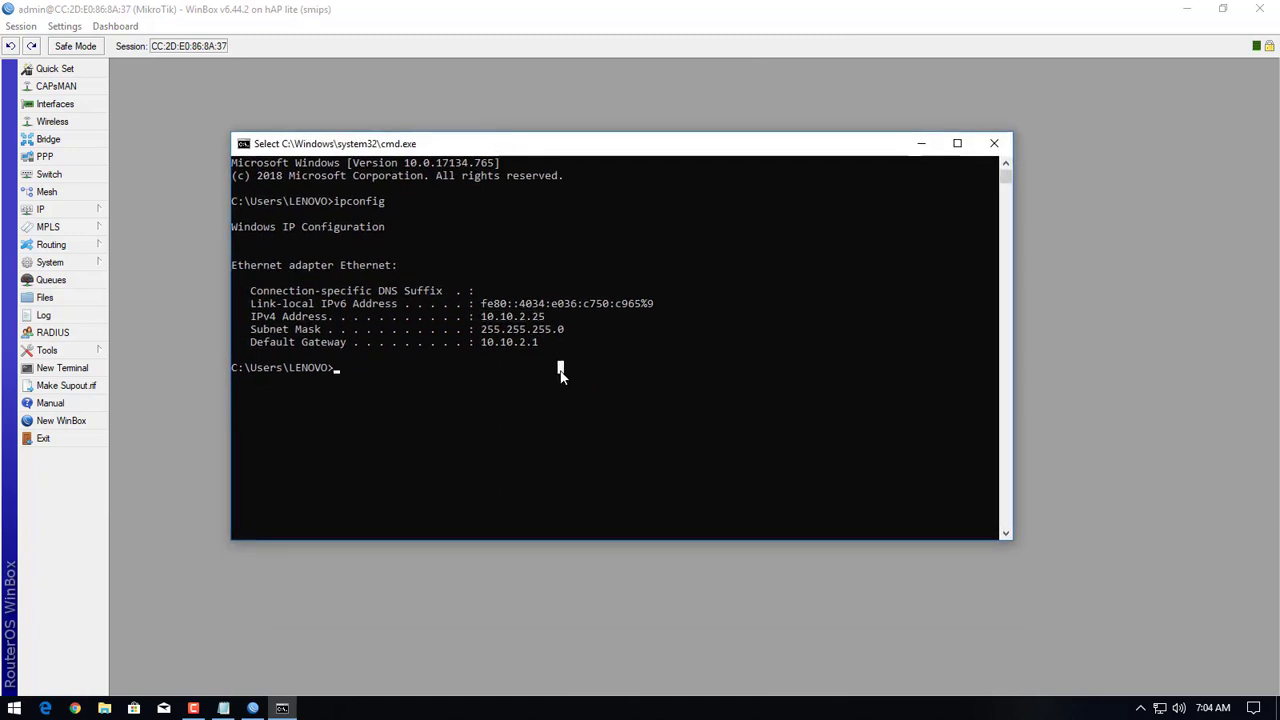
key("Escape")
key("Return")
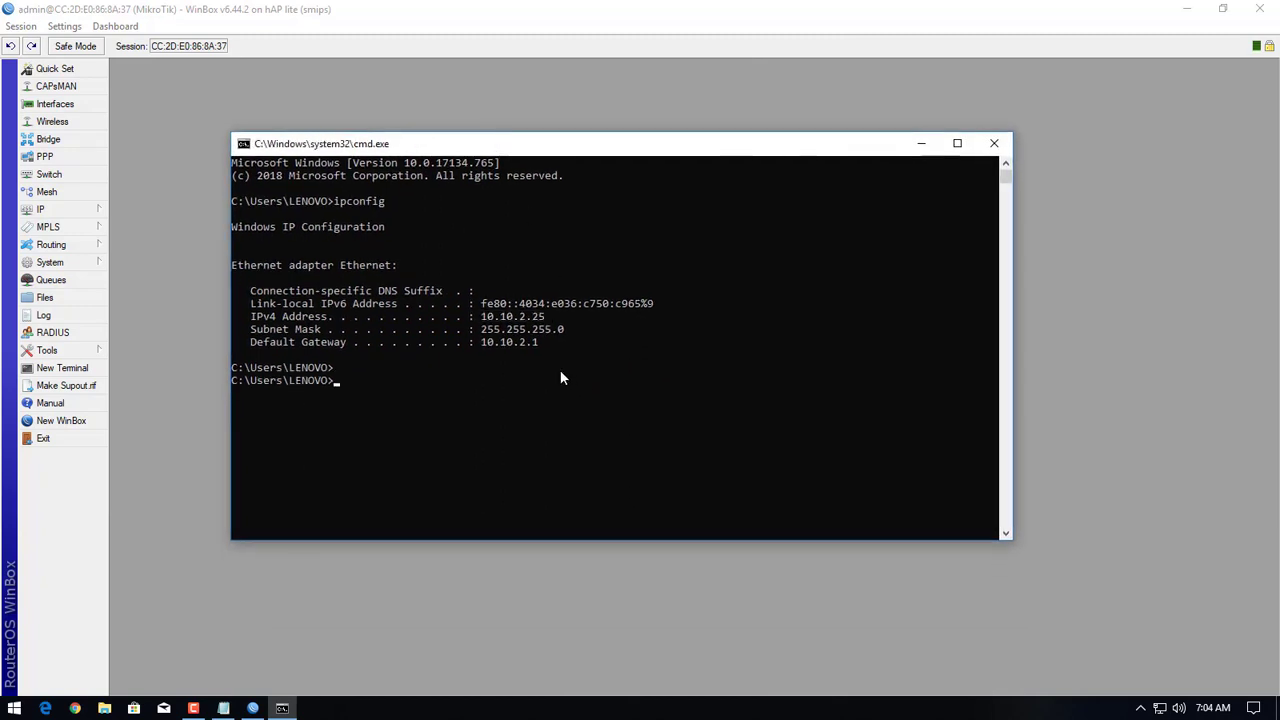
Ping google.com (4/4 replies) and 192.168.88.1 (2/2 replies), stopping the latter with Ctrl+C
type("ping google.com\\")
key("BackSpace")
key("Return")
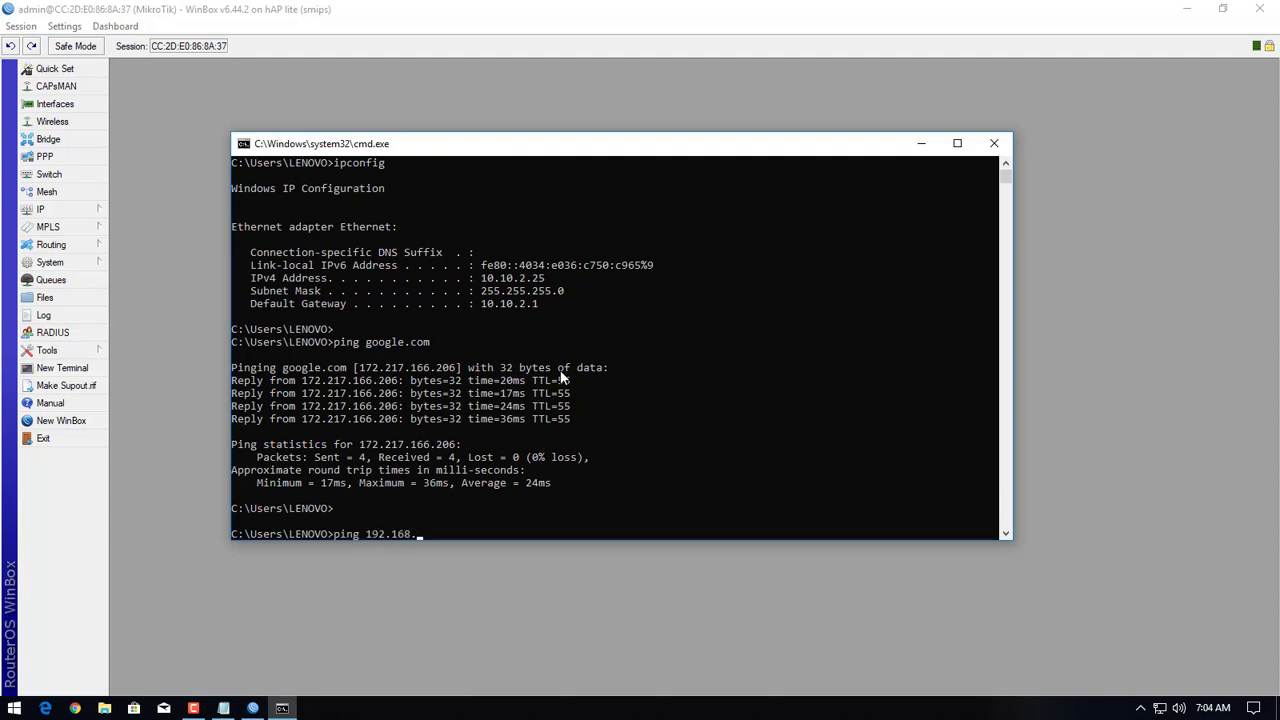
type(".1")
key("Return")
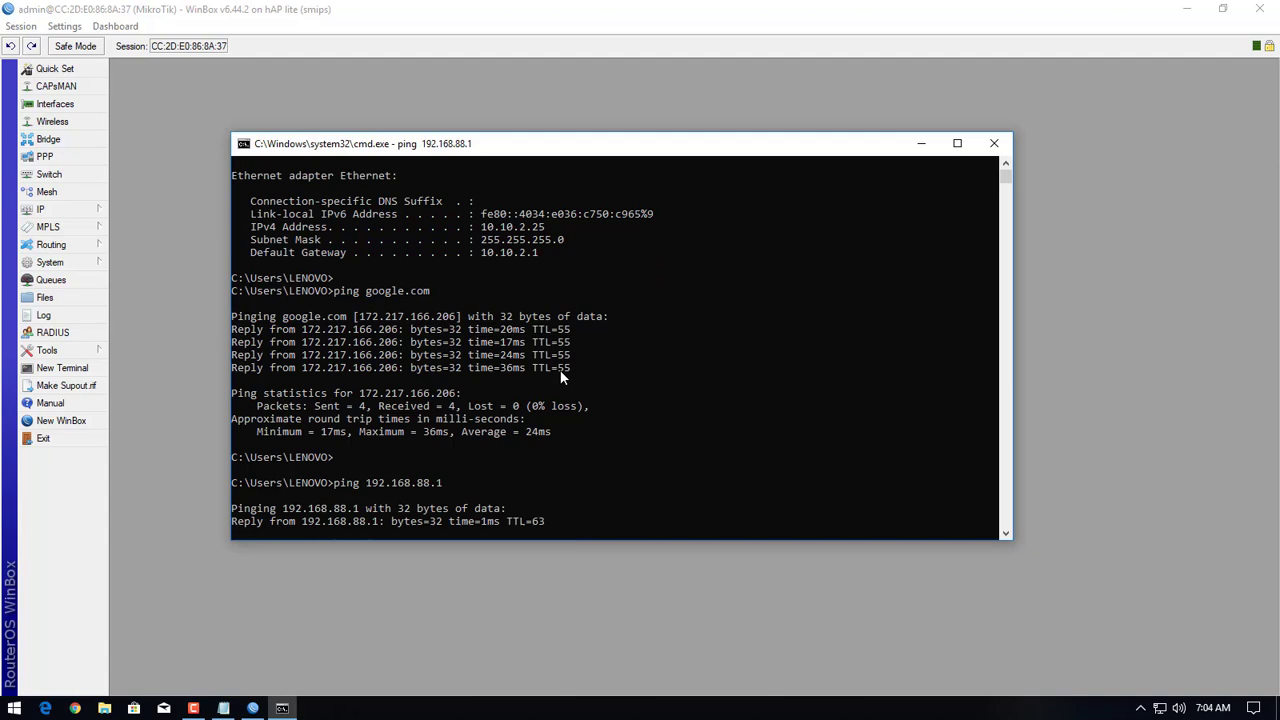
key("ctrl+c")
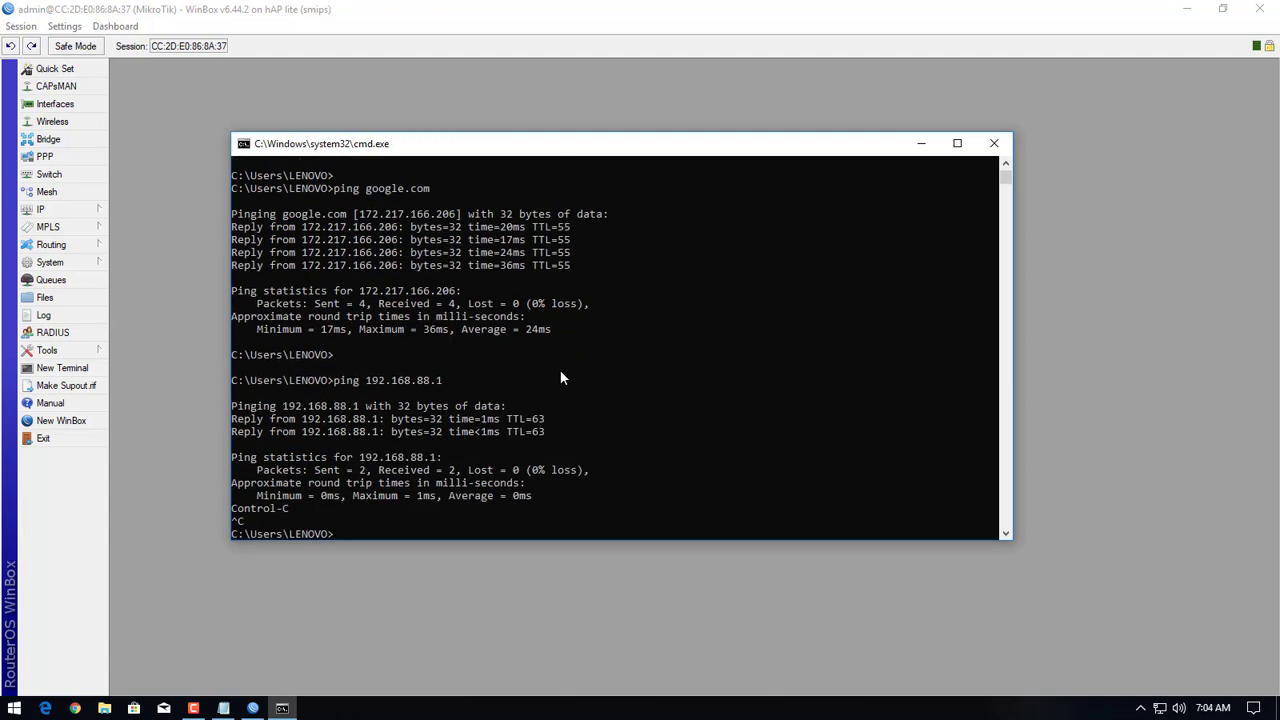